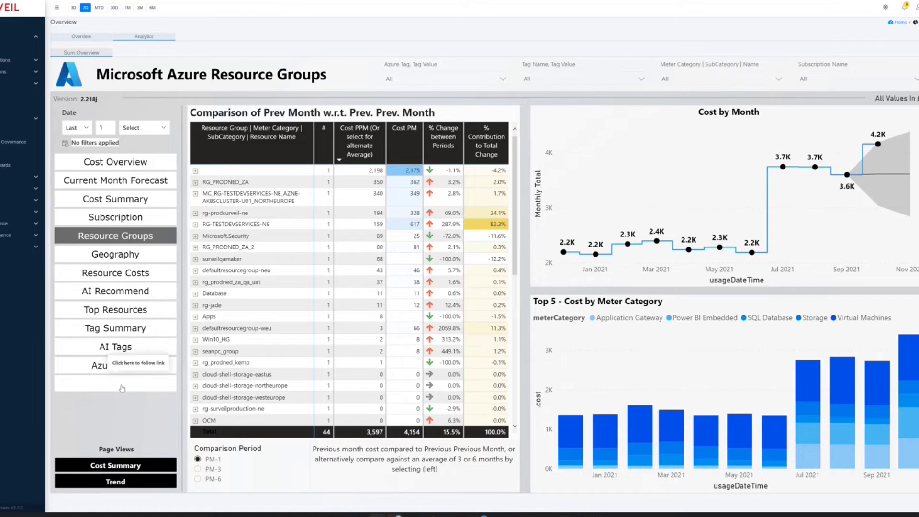
- Show the Subscriptions summary table listing 20 Azure subscriptions with status, costs and sync dates
click(122, 387)
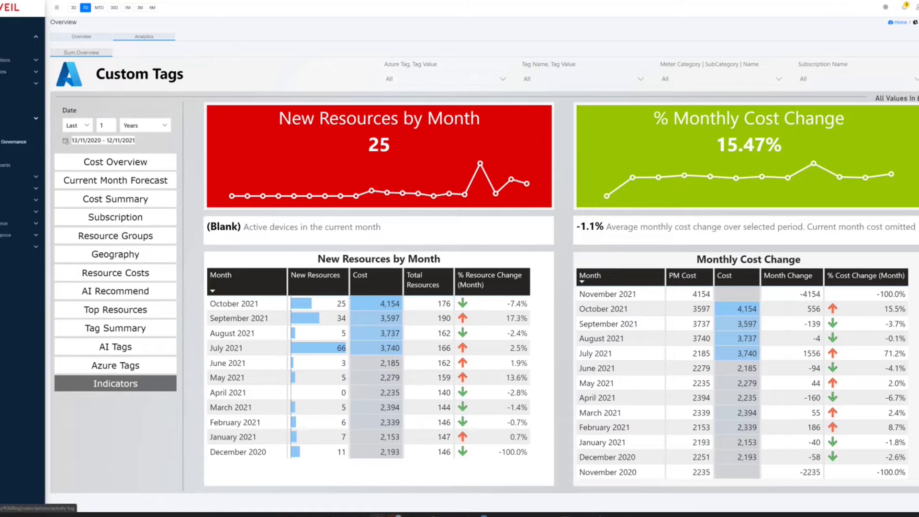
click(2, 130)
click(83, 34)
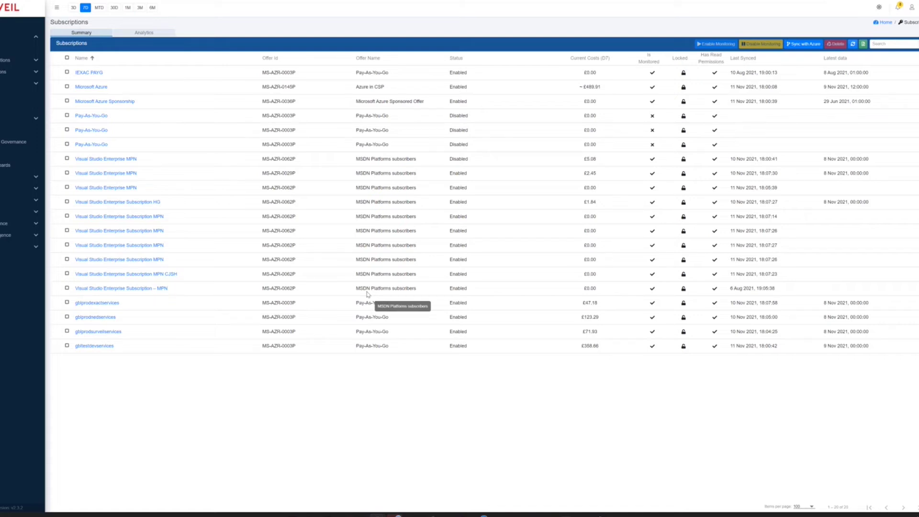
- Load the Financial Management Cost Overview with its £19,220 Azure Usage Summary
click(11, 73)
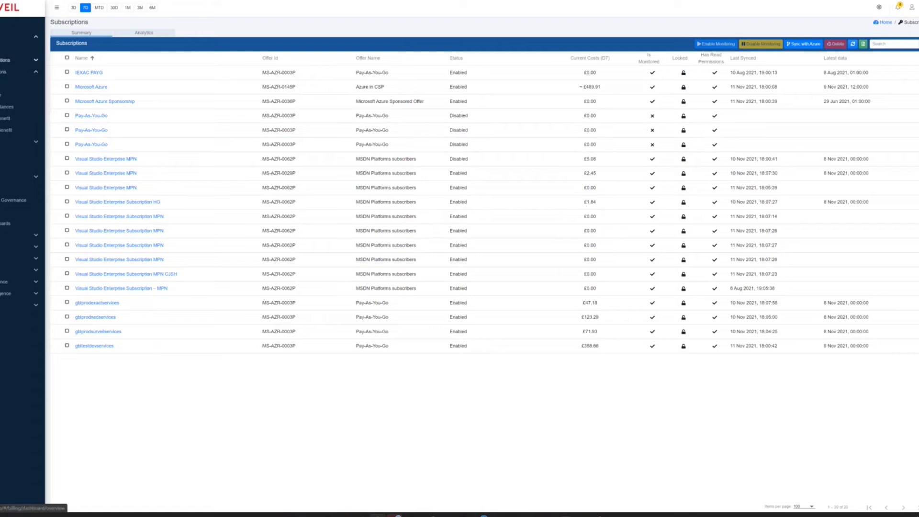
click(6, 60)
click(10, 71)
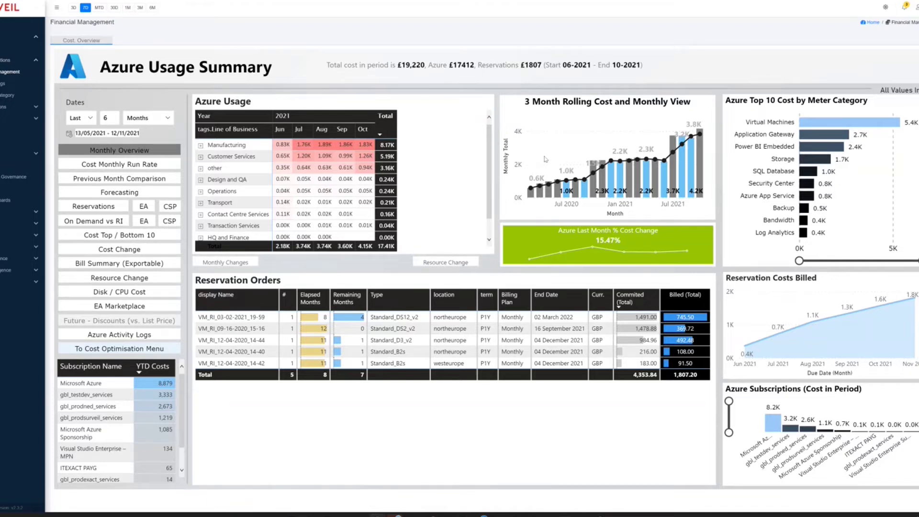
- Set the Dates slicer to cover the last 12 months
double_click(106, 118)
text(12)
key(Return)
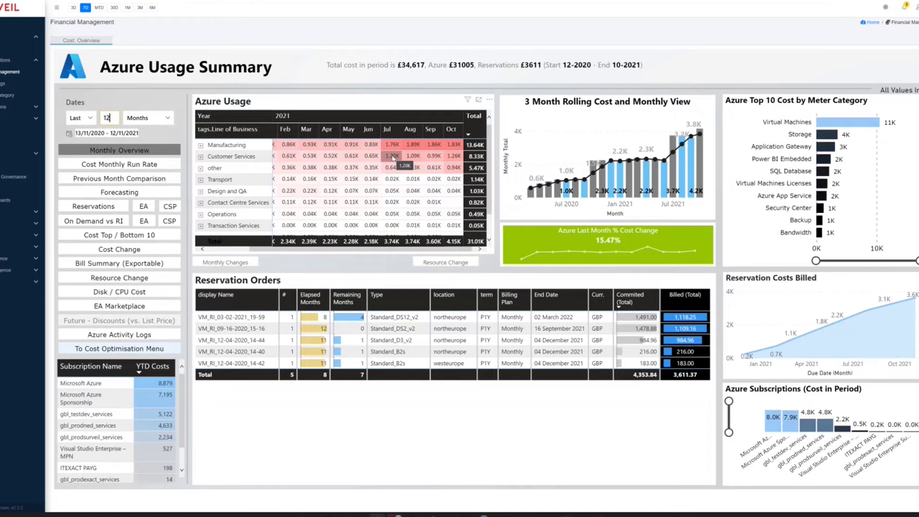
- Cross-filter visuals to Customer Services for July 2021, clear it, then open Cost Run Rate
click(392, 156)
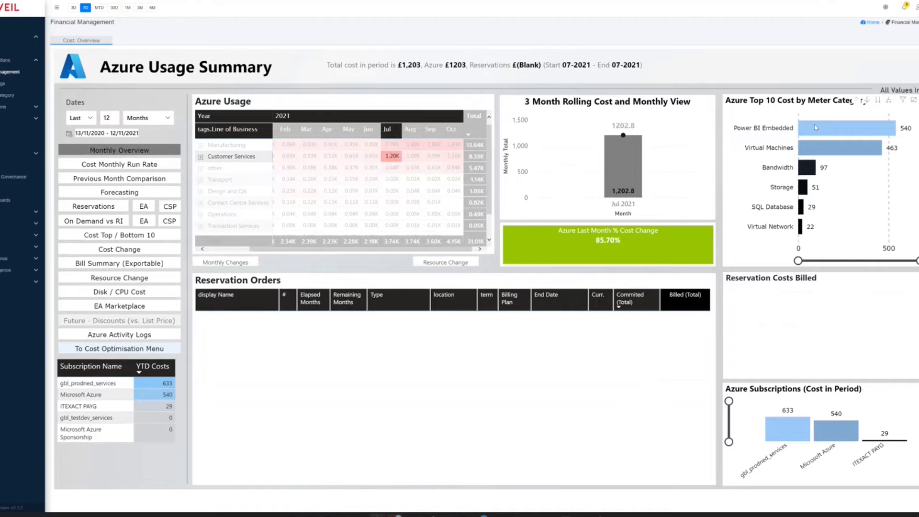
mouse_move(816, 127)
mouse_move(821, 158)
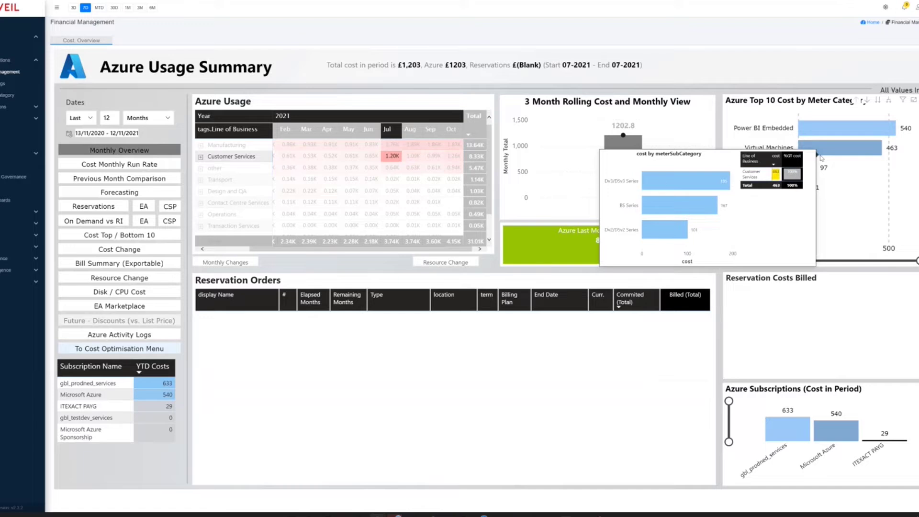
click(399, 157)
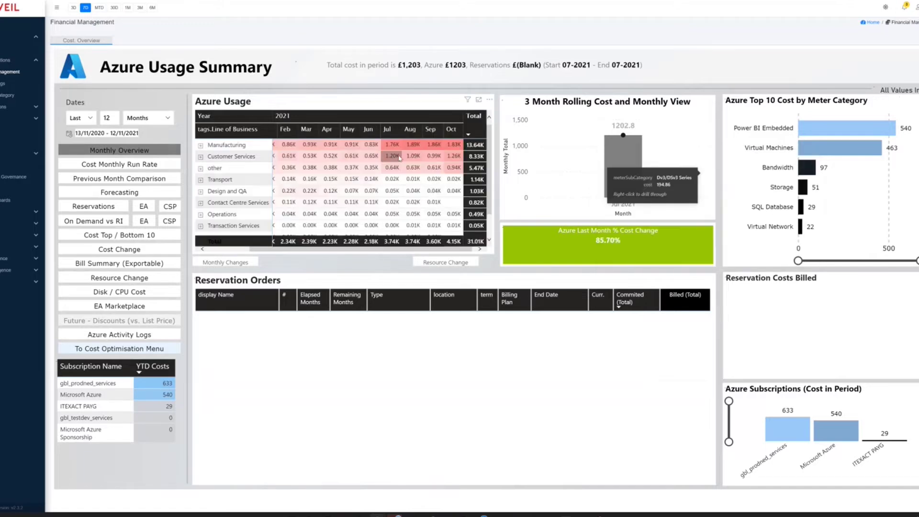
click(399, 157)
mouse_move(236, 317)
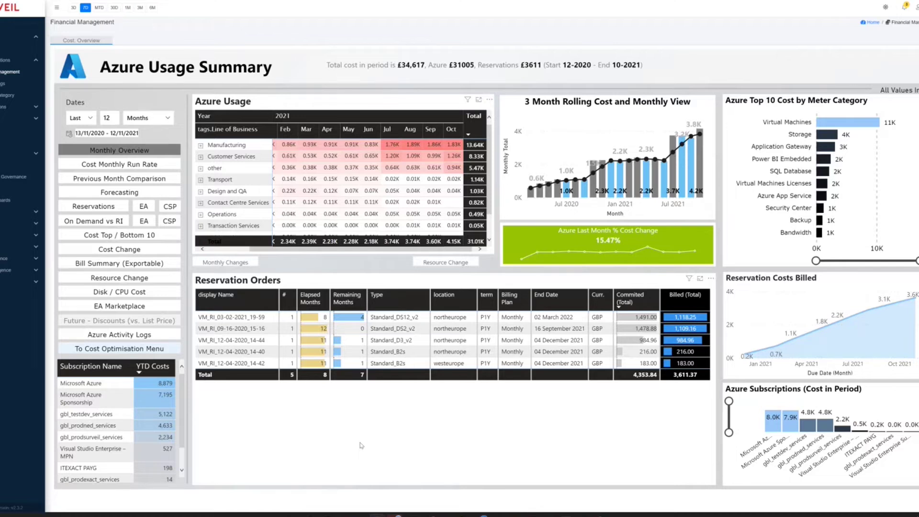
click(118, 165)
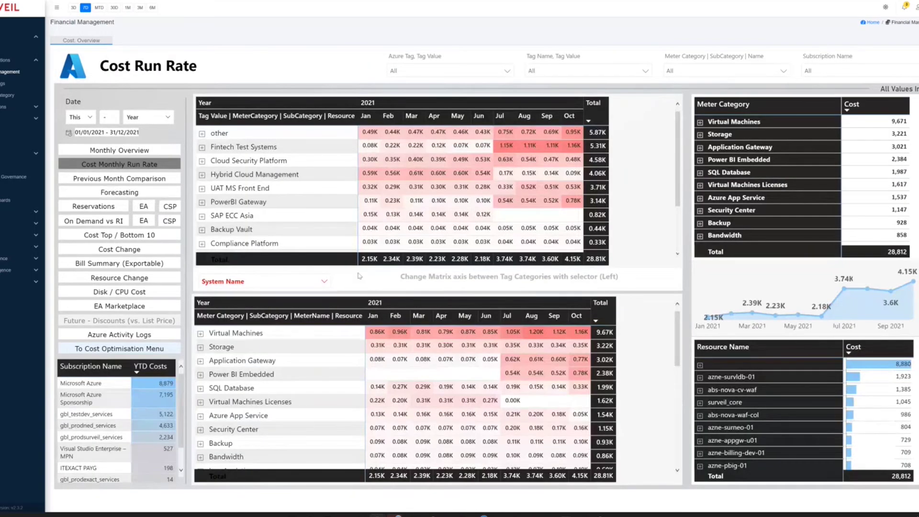
- Group the Cost Run Rate matrix by Risk Level, then System Type, and view Forecasting
click(325, 283)
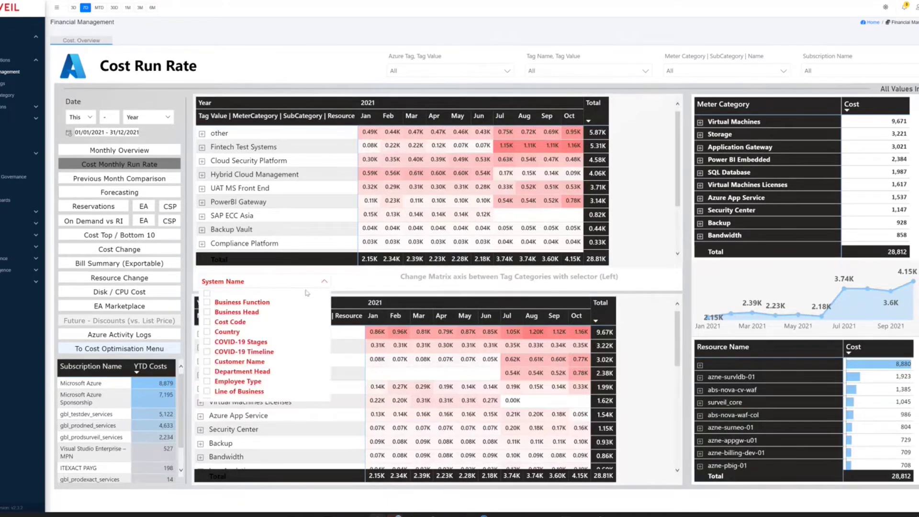
scroll(246, 340, down, 2)
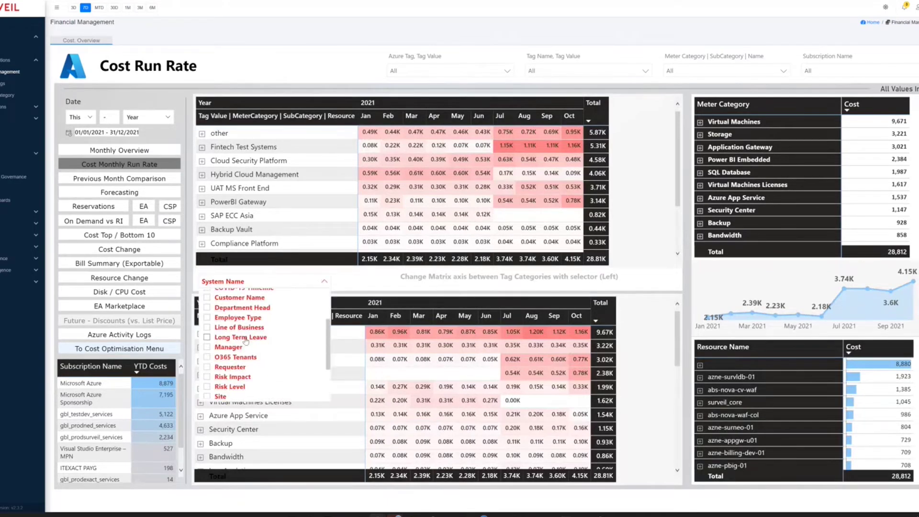
click(207, 387)
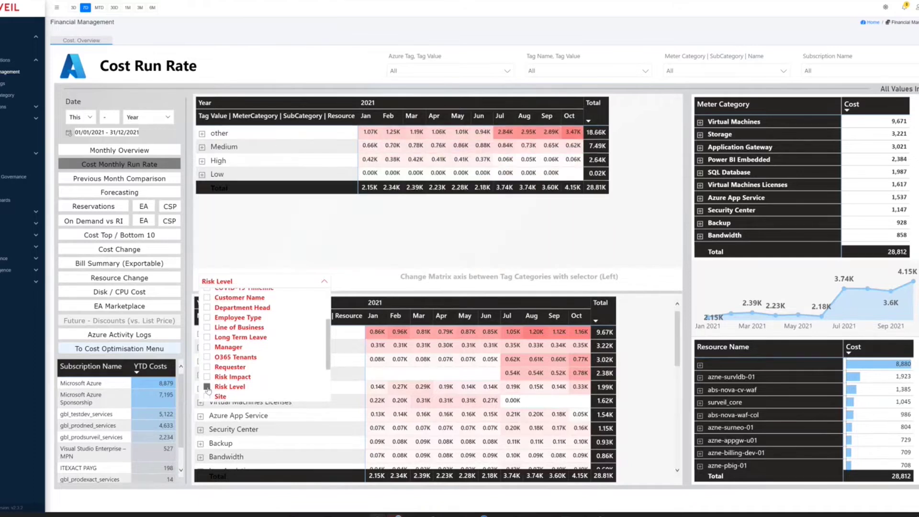
scroll(207, 383, down, 3)
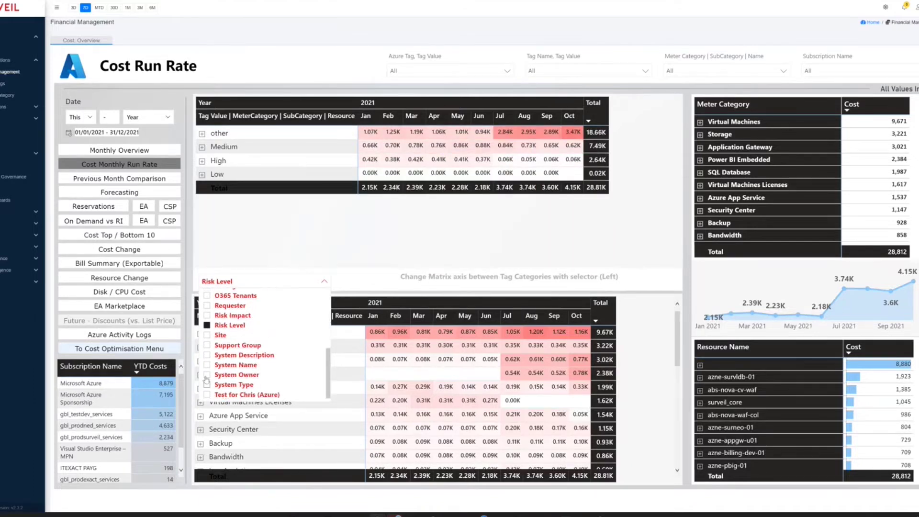
click(208, 386)
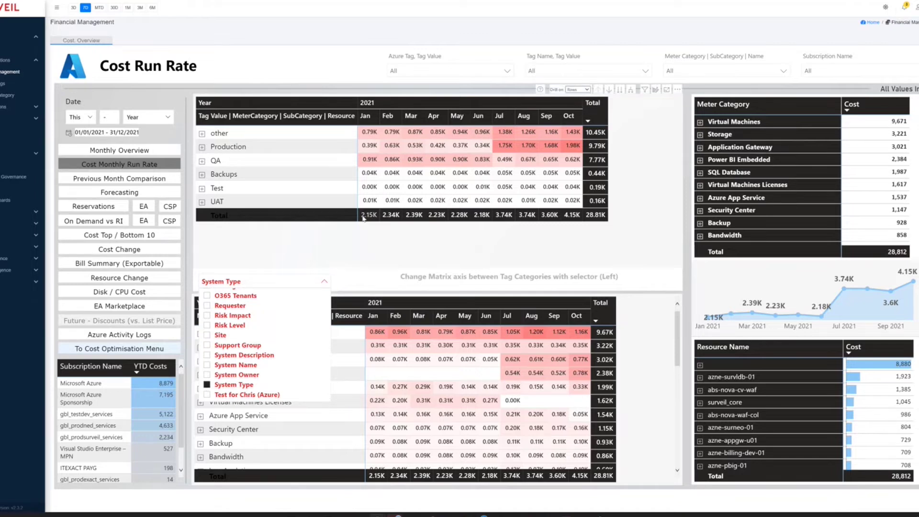
click(114, 194)
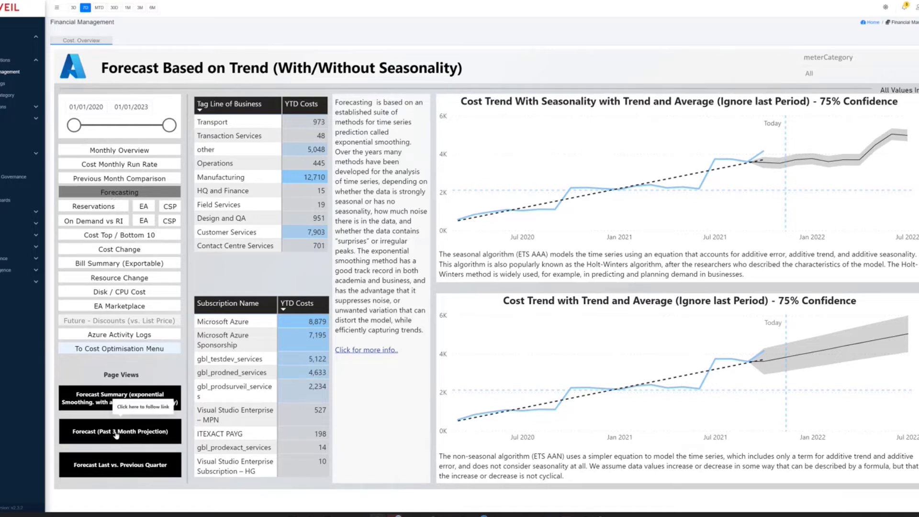
- Show the CSP Reservations Summary of five reservation orders with 53.62% 30-day usage
click(172, 209)
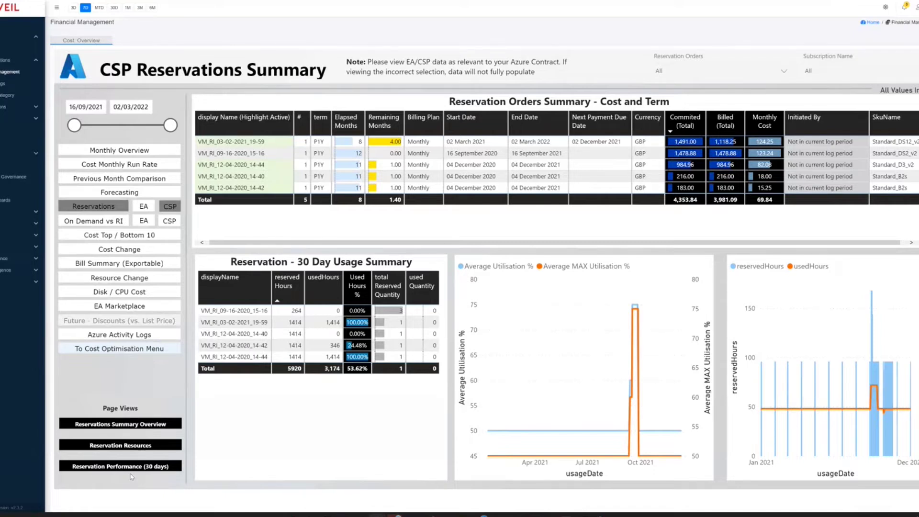
- Review the CSP On Demand vs RI comparison, then go to the Billing Monthly Summary for 2021
click(168, 223)
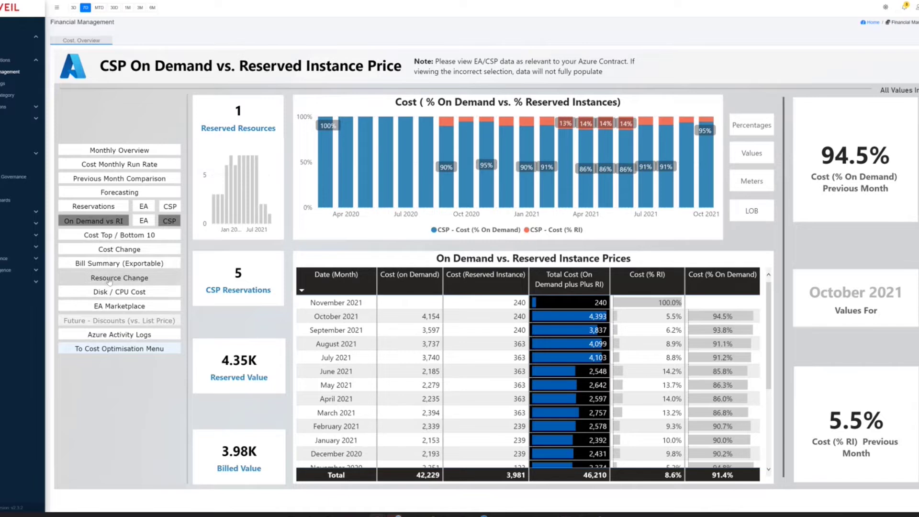
click(113, 264)
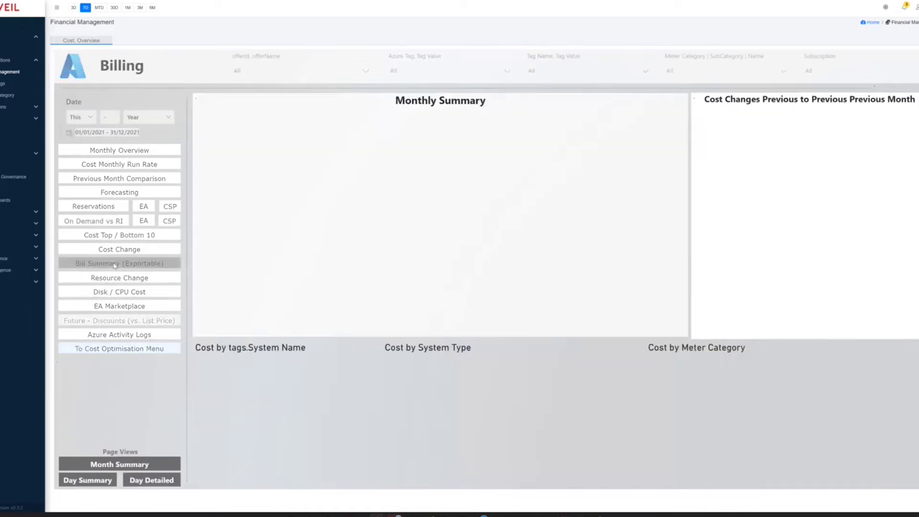
- Filter the daily billing costs to Backup Azure VM Protected Instances, totalling £59.68
click(153, 480)
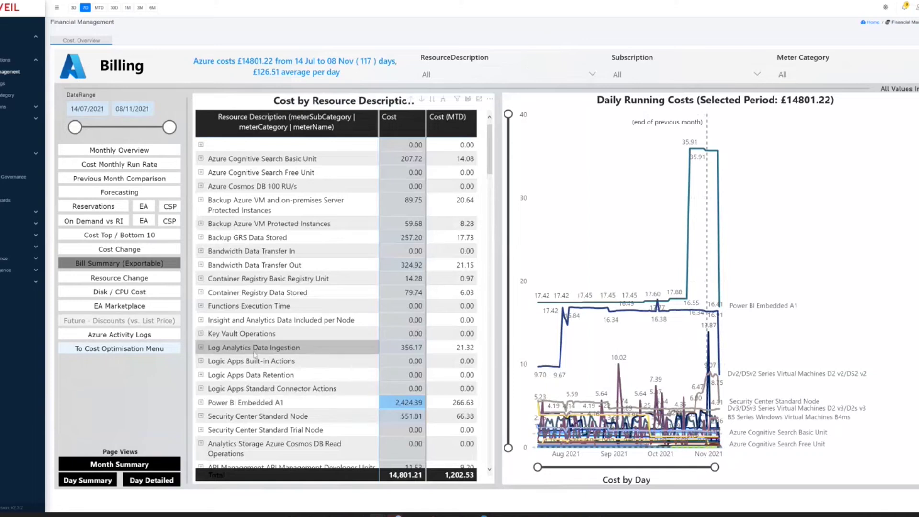
click(256, 351)
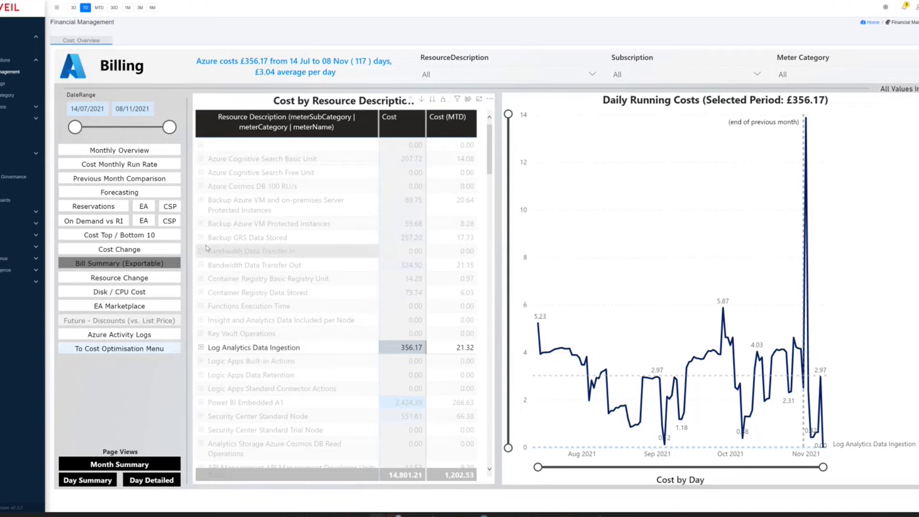
click(229, 224)
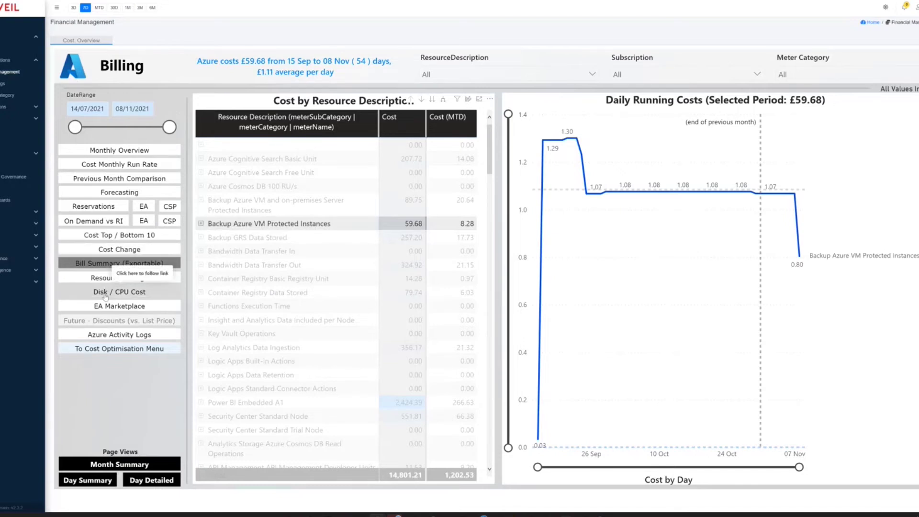
click(106, 293)
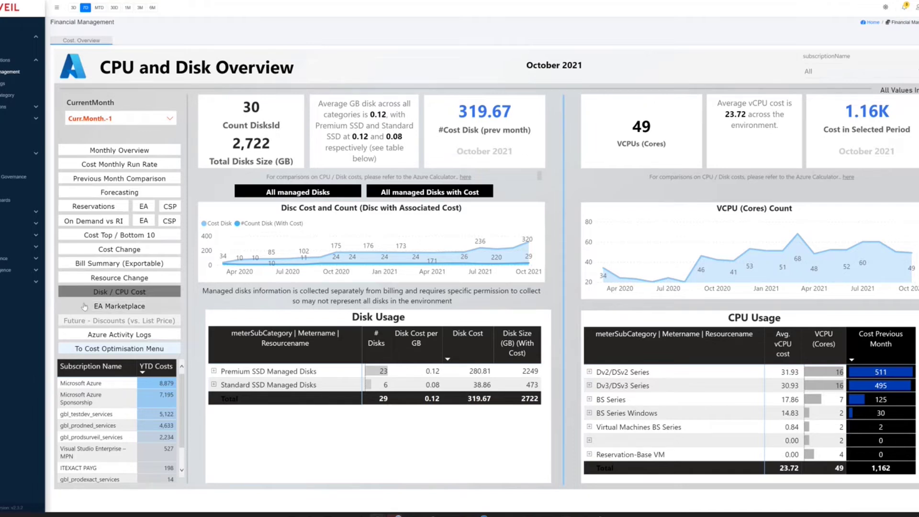
- Open the Azure Activity Logs report, then the AI Optimisation Recommendations page
click(101, 339)
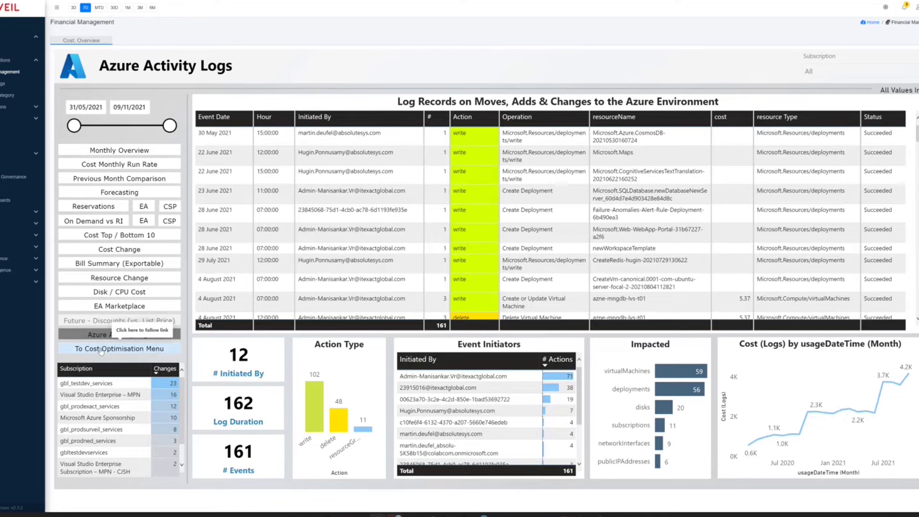
click(100, 351)
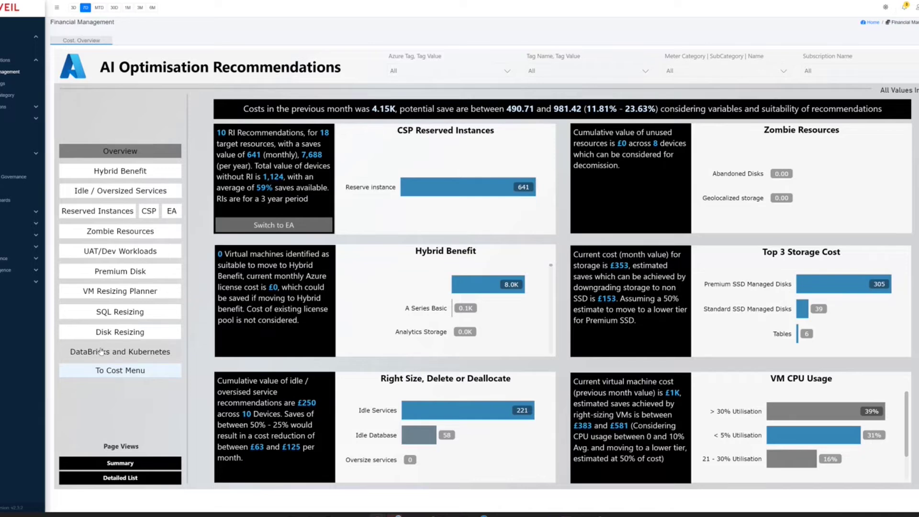
- Expand the Governance reports and show the Governance Overview hierarchy from the Tenant Root Group
click(4, 259)
click(4, 293)
click(4, 305)
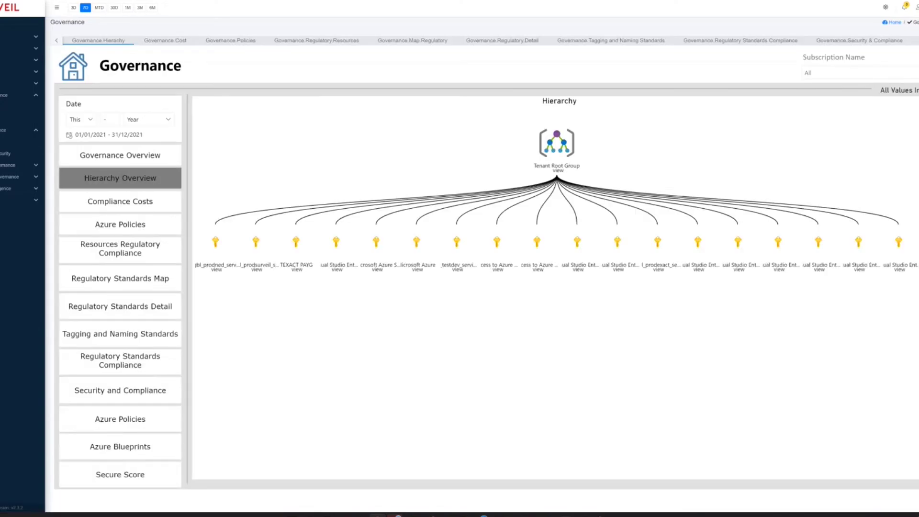
click(107, 163)
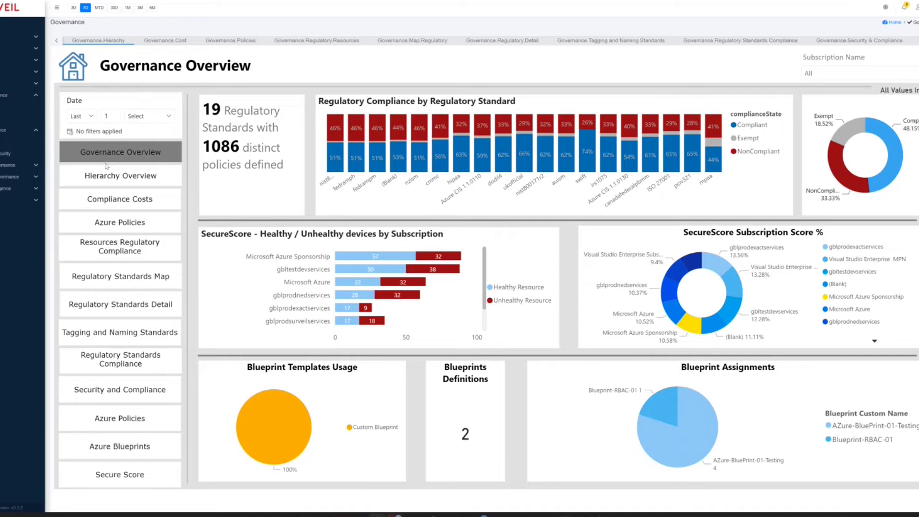
- Show Azure Policies: 13 policy assignments and 115 built-in policy definitions
click(107, 224)
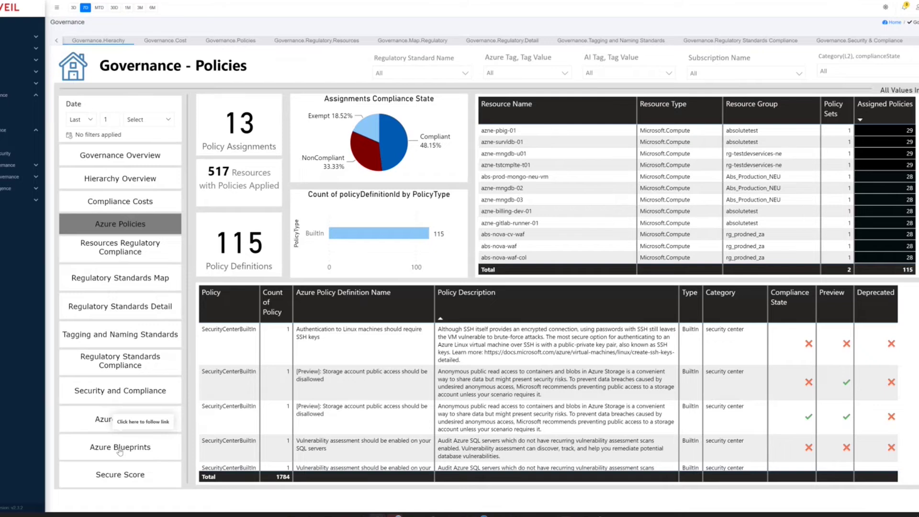
- Open the Azure Blueprints report listing 2 blueprint definitions, 1 artifact and 5 assignments
click(120, 448)
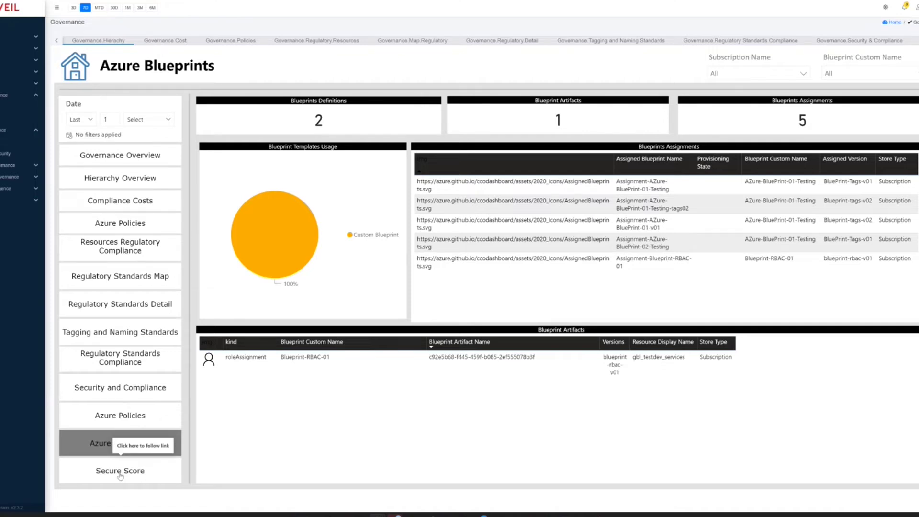
- View Surveil's Secure Score report showing a score of 259 of 430
click(119, 474)
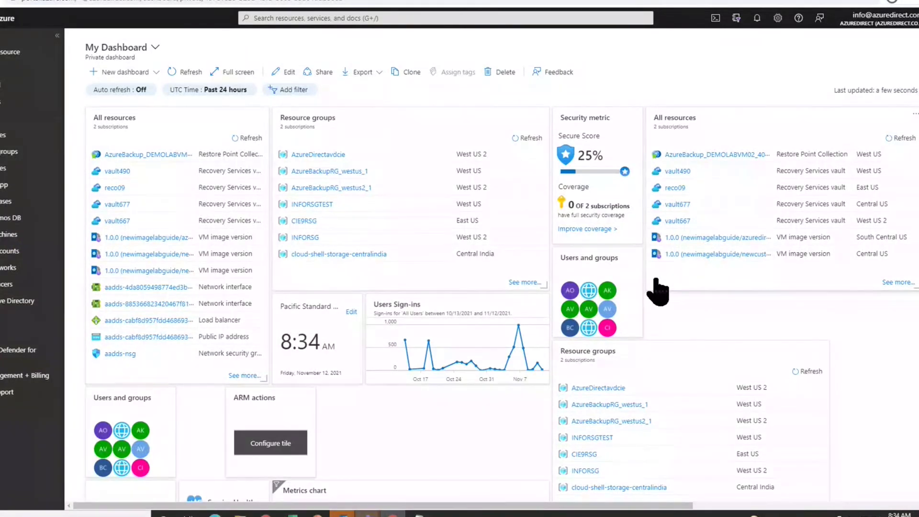
- Show the All resources page listing 53 records across 2 of 3 subscriptions
click(659, 288)
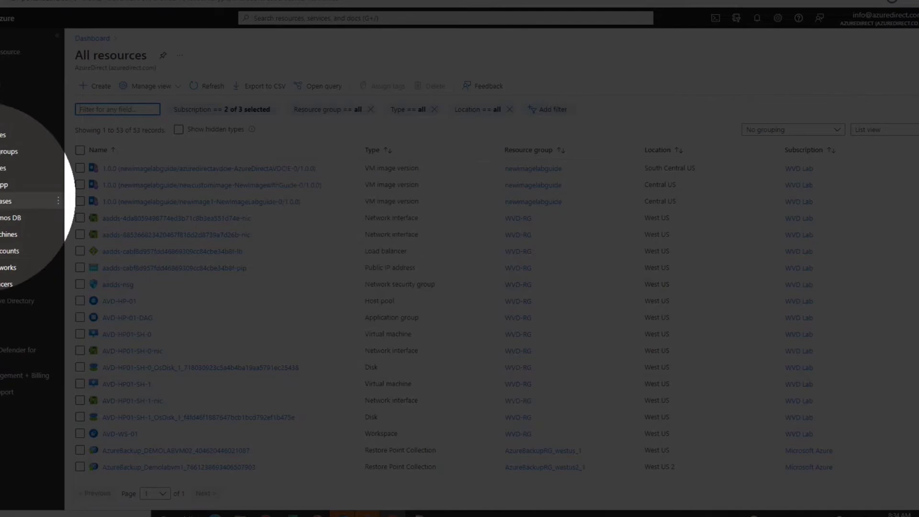
mouse_move(2, 168)
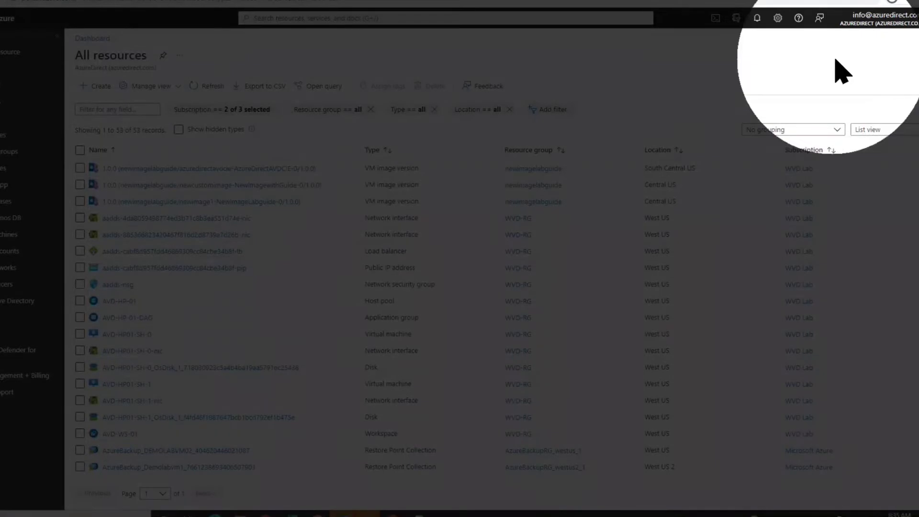
mouse_move(863, 21)
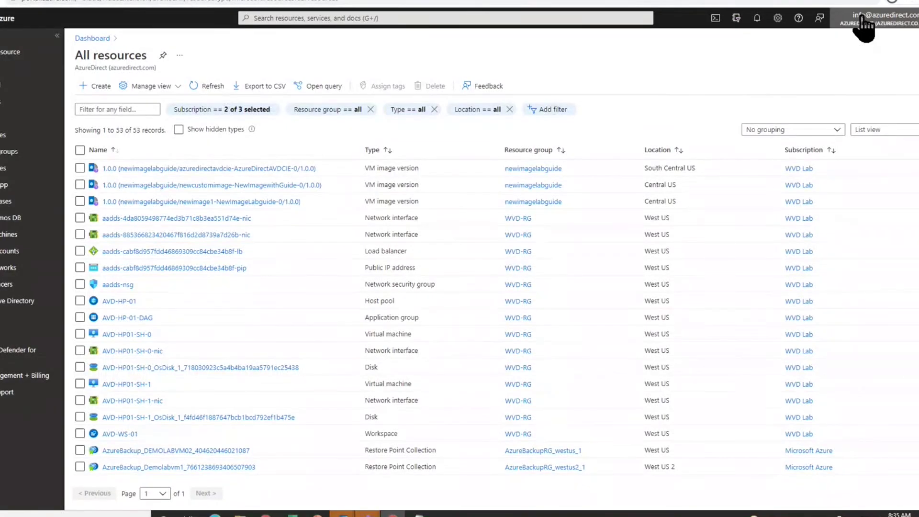
- Check the signed-in account details, then view Notifications, which show none new
click(861, 20)
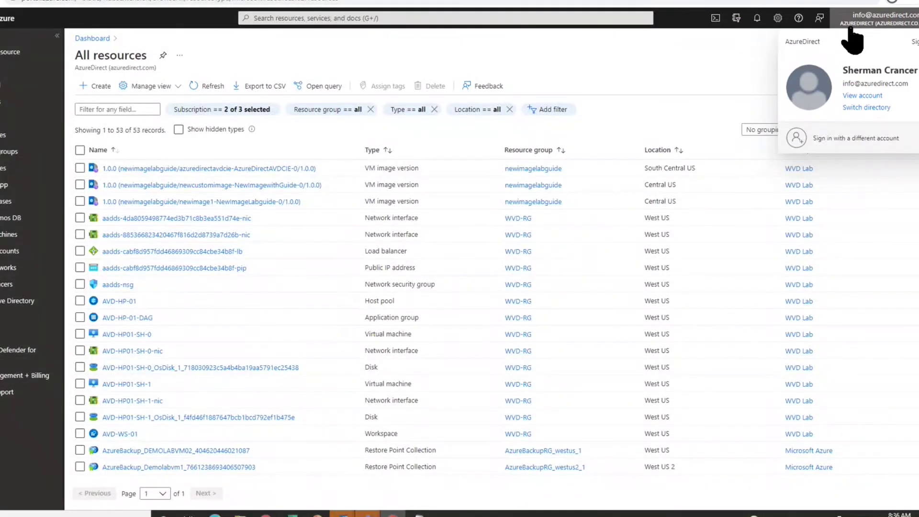
click(850, 26)
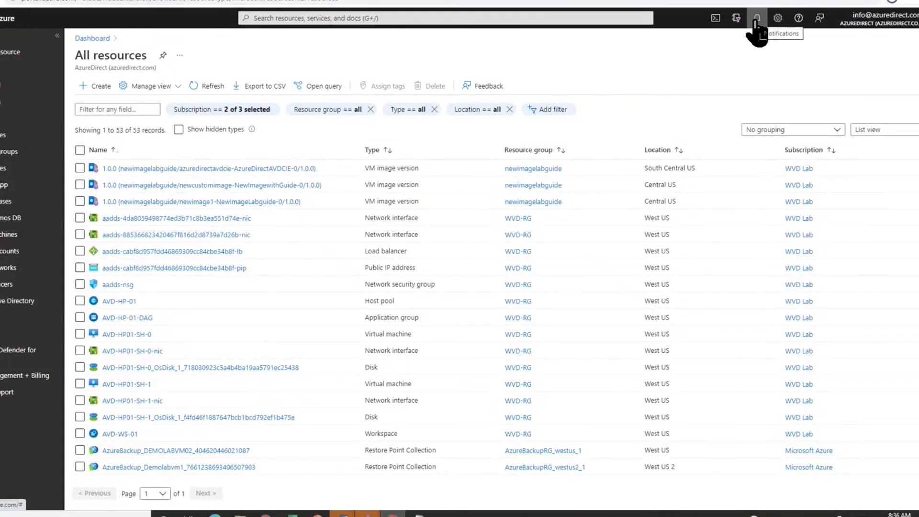
click(756, 22)
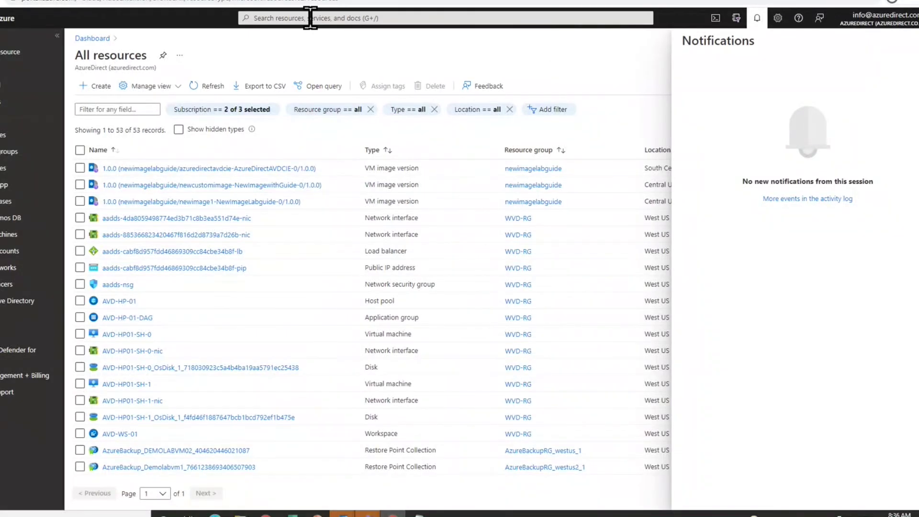
- Search the portal for 'ava', then go to the Resource groups list
click(311, 18)
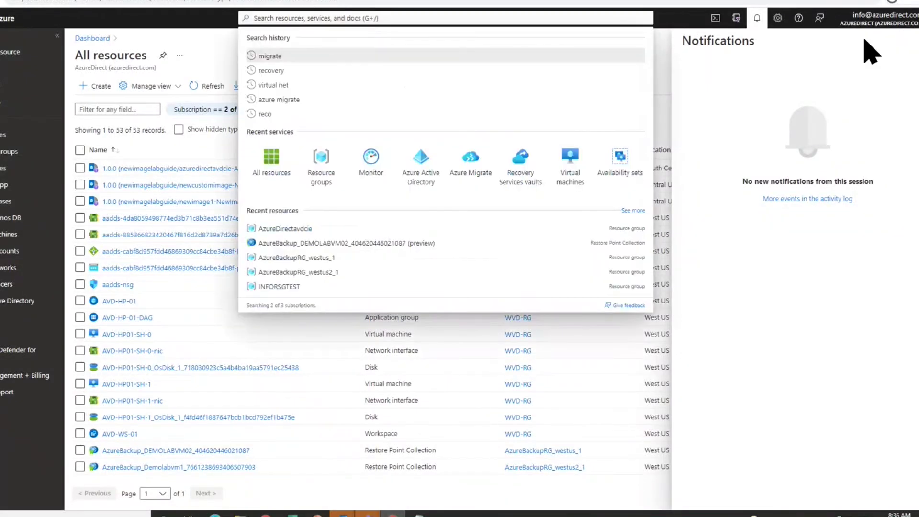
click(912, 41)
click(340, 19)
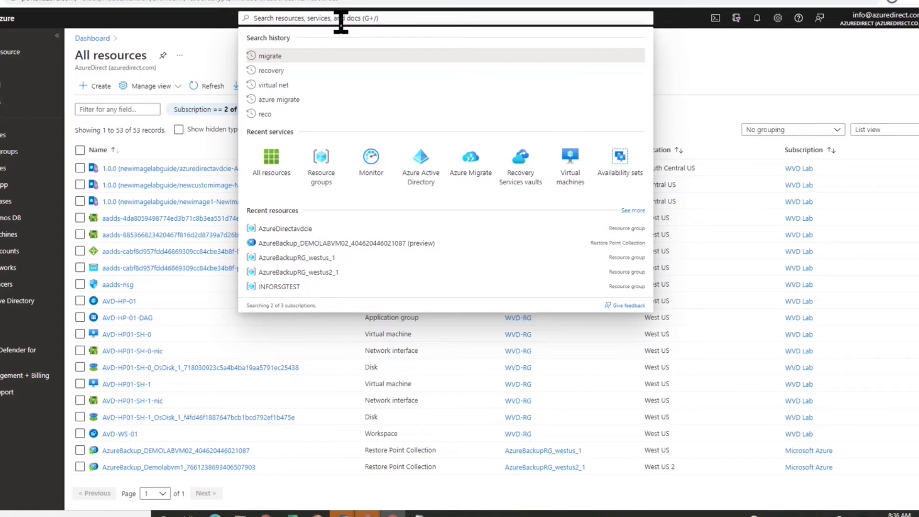
text(ava)
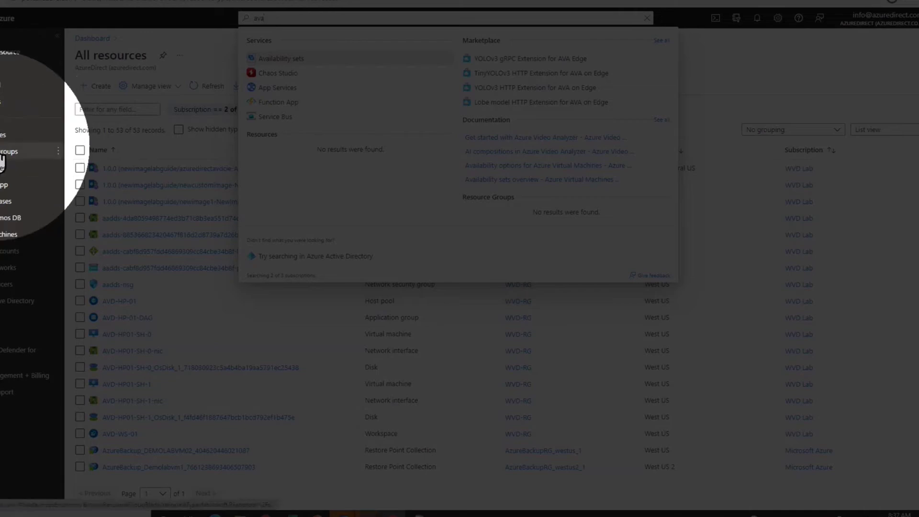
mouse_move(2, 159)
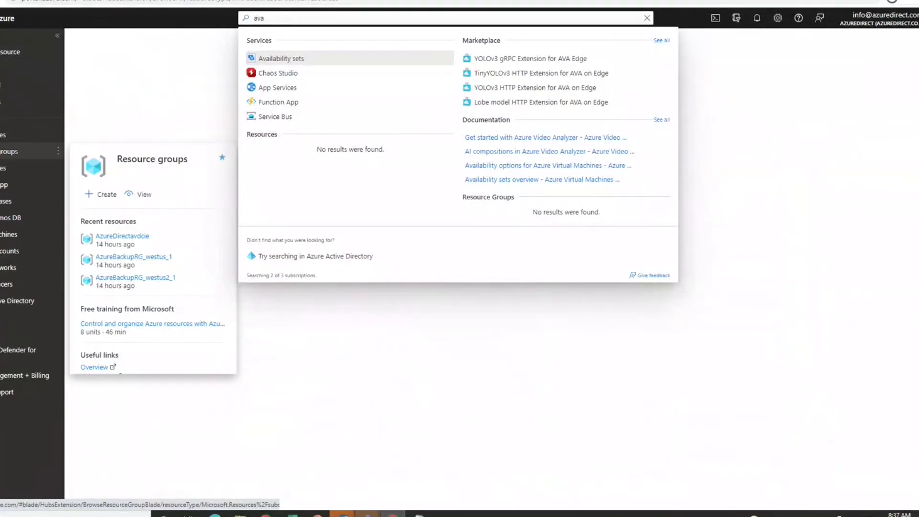
click(10, 151)
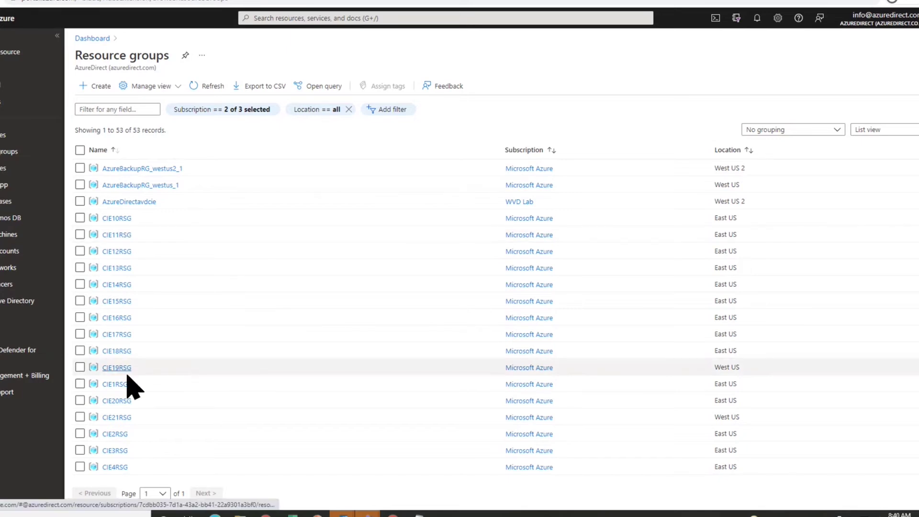
- Open the INFORSG resource group overview in West US 2, which has no resources
scroll(129, 388, down, 10)
scroll(129, 388, down, 1)
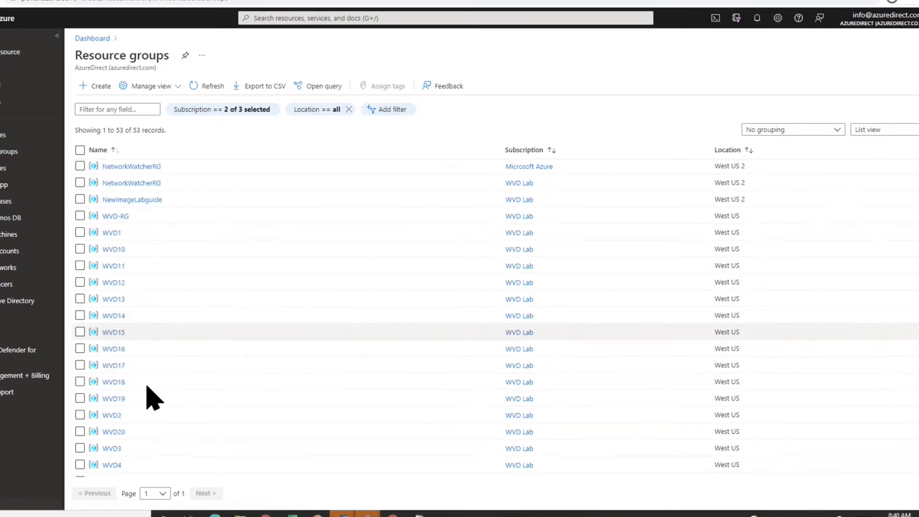
scroll(152, 397, up, 5)
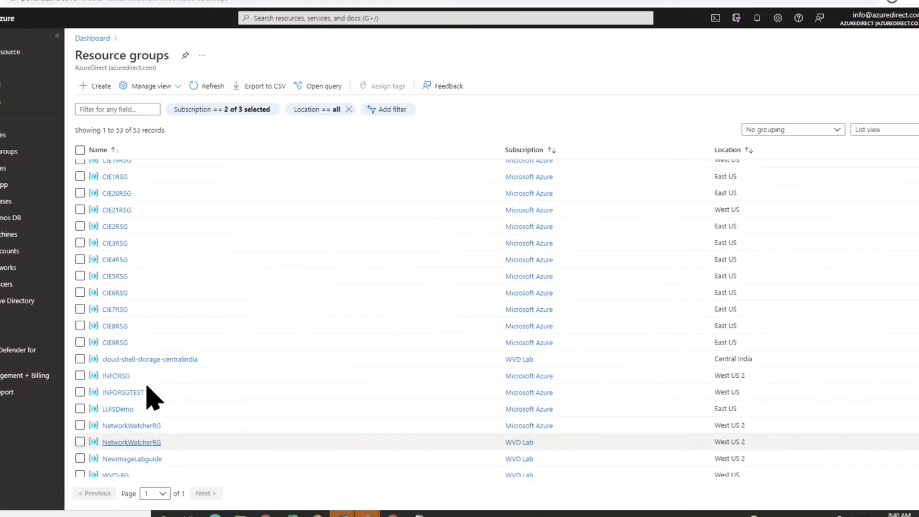
click(115, 376)
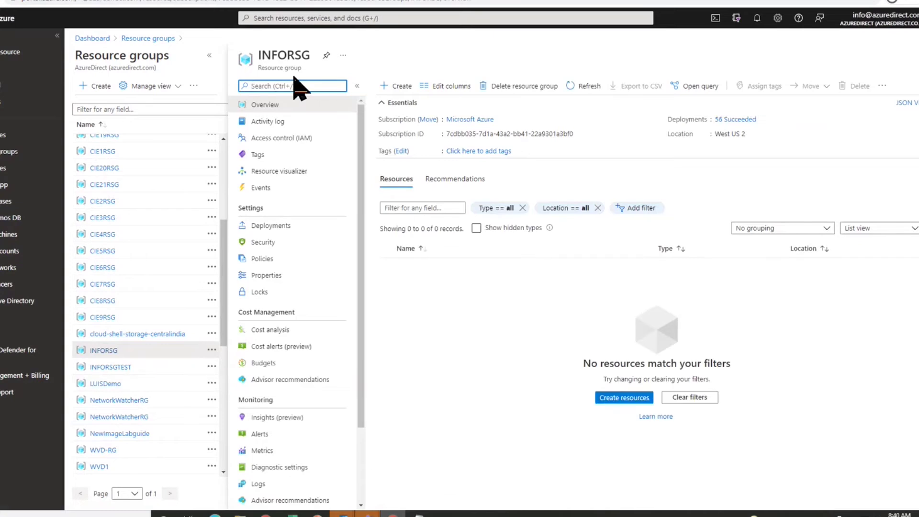
drag(310, 56, 287, 56)
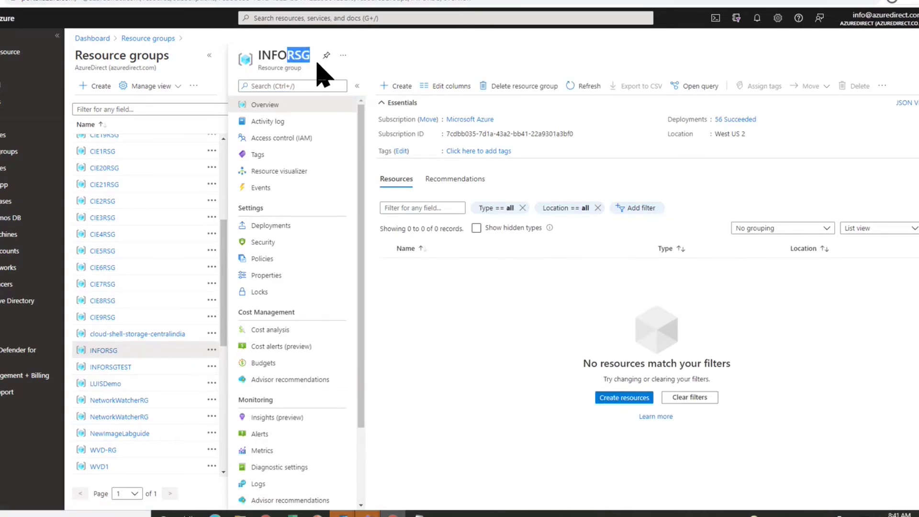
click(312, 62)
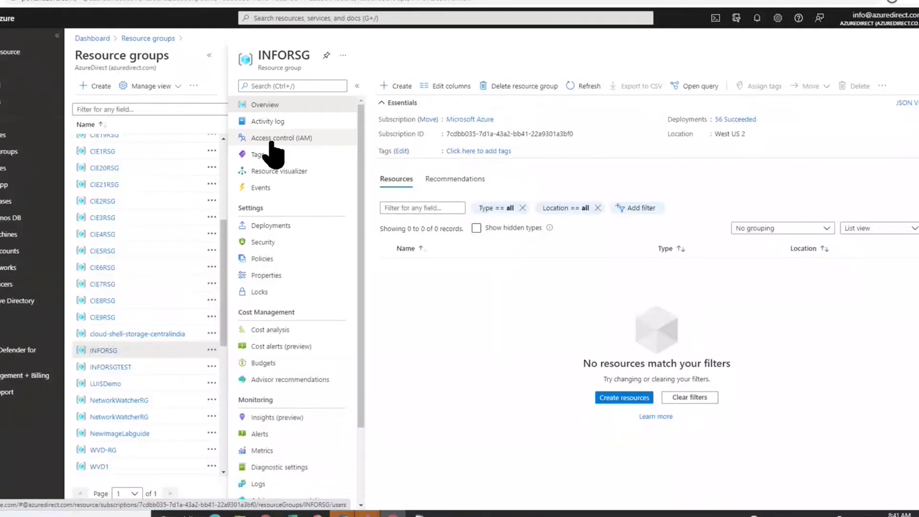
- Start an Add role assignment from INFORSG's Access control (IAM) page
click(271, 142)
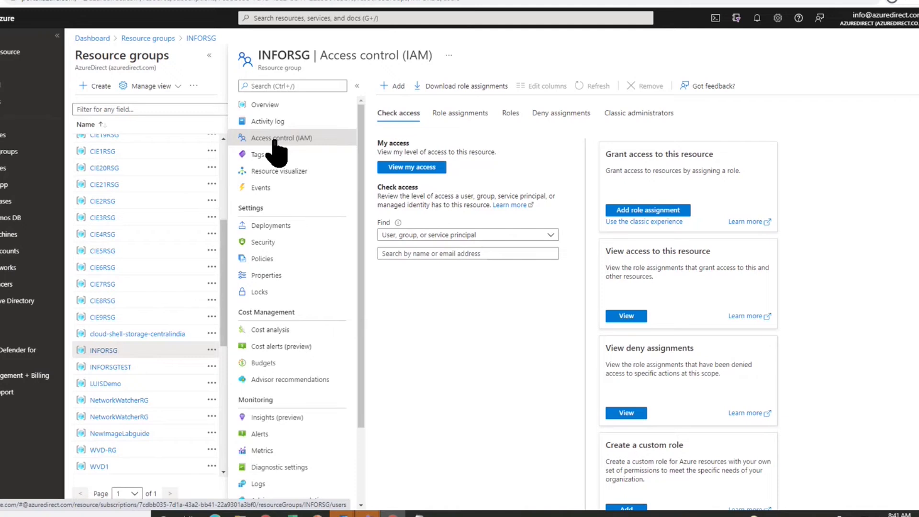
click(391, 87)
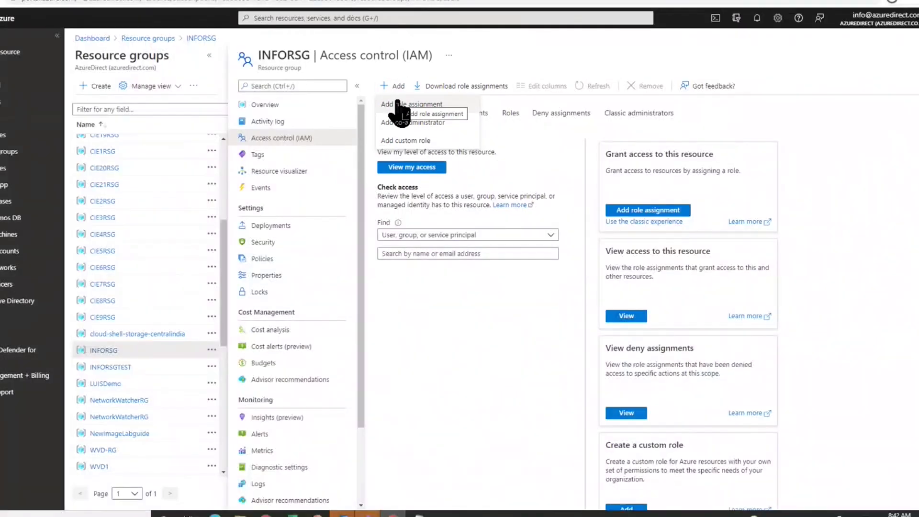
click(397, 106)
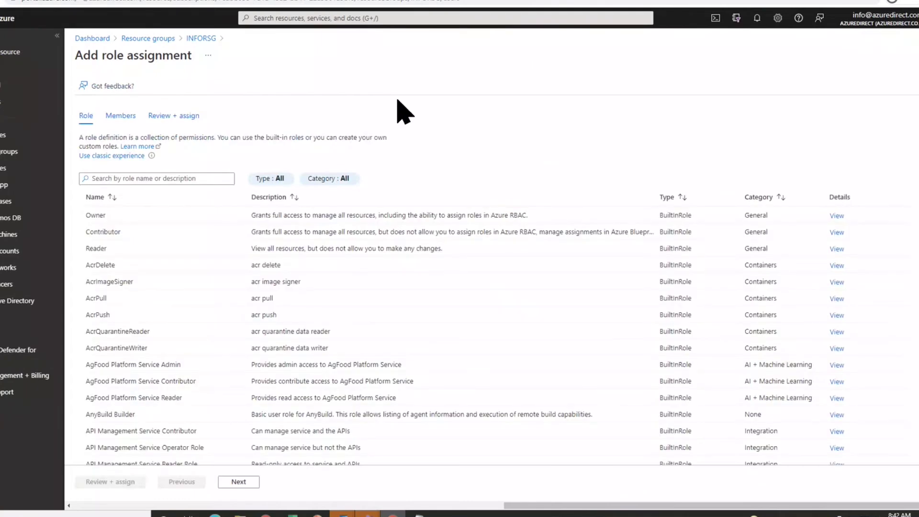
- Pick the Contributor role and one user as member, then close the form unassigned
click(129, 246)
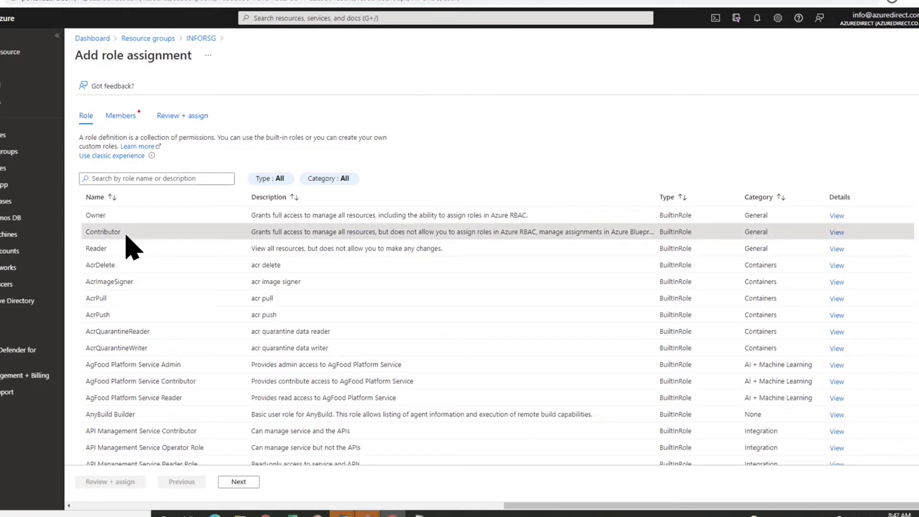
click(122, 116)
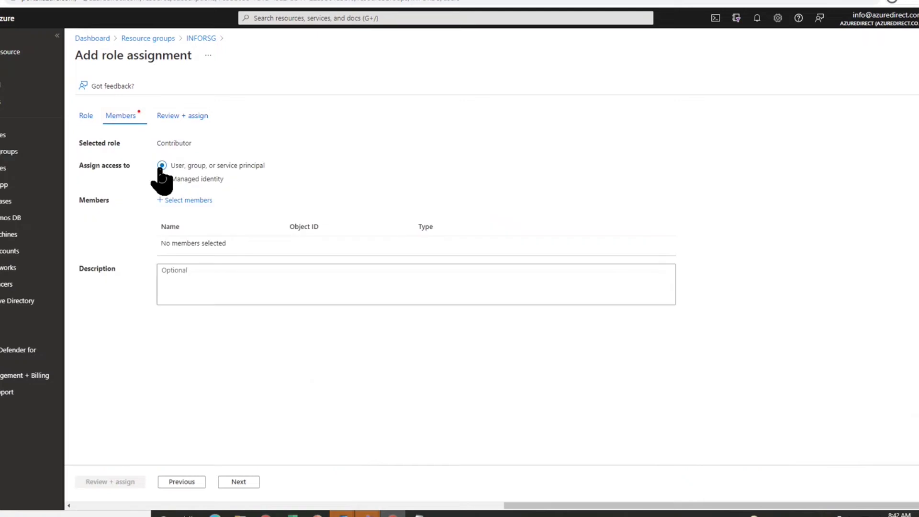
click(177, 201)
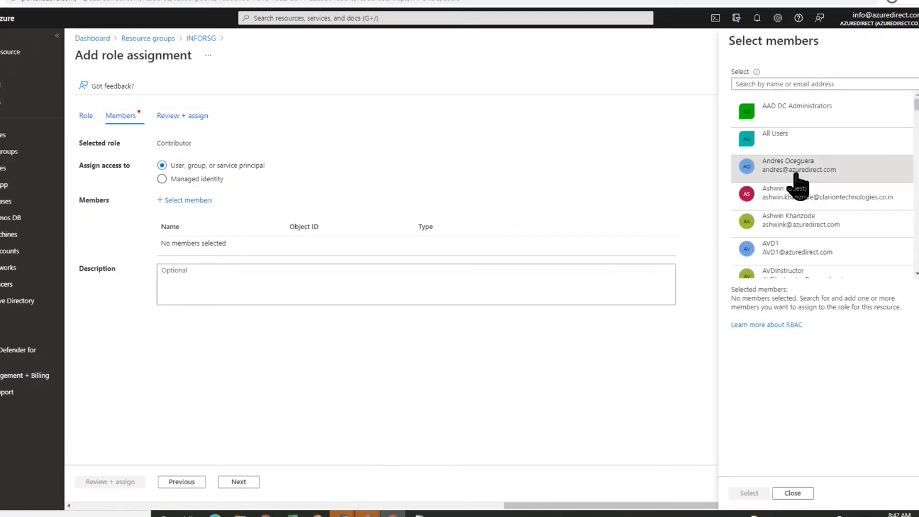
click(797, 178)
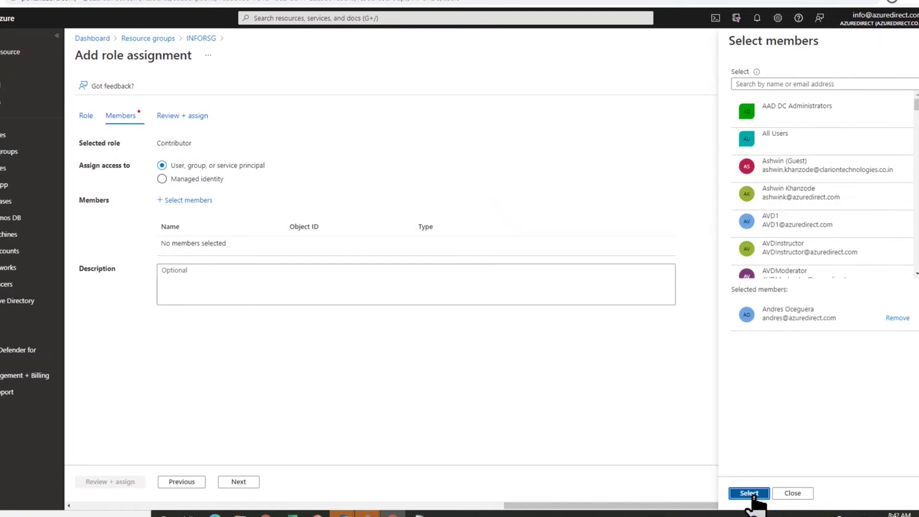
click(750, 494)
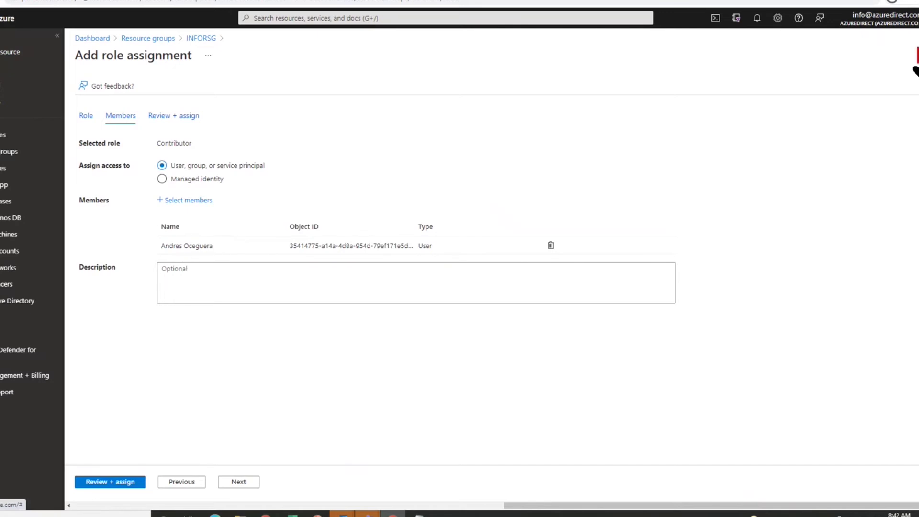
click(915, 67)
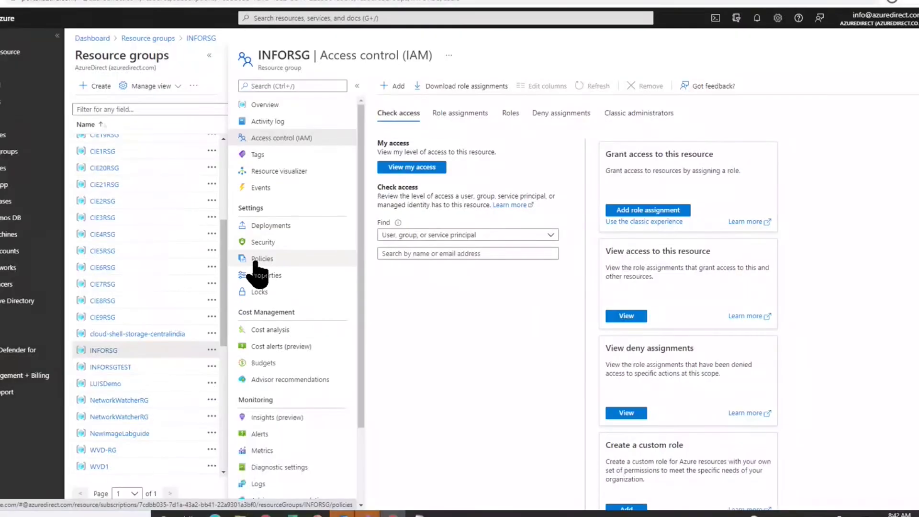
- Review INFORSG's policy compliance: two assigned policies, both 100% compliant
click(255, 262)
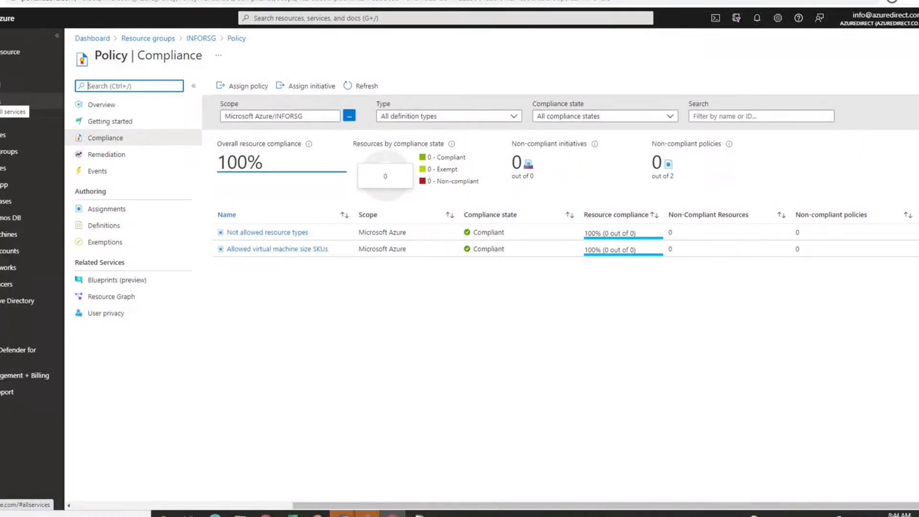
click(6, 100)
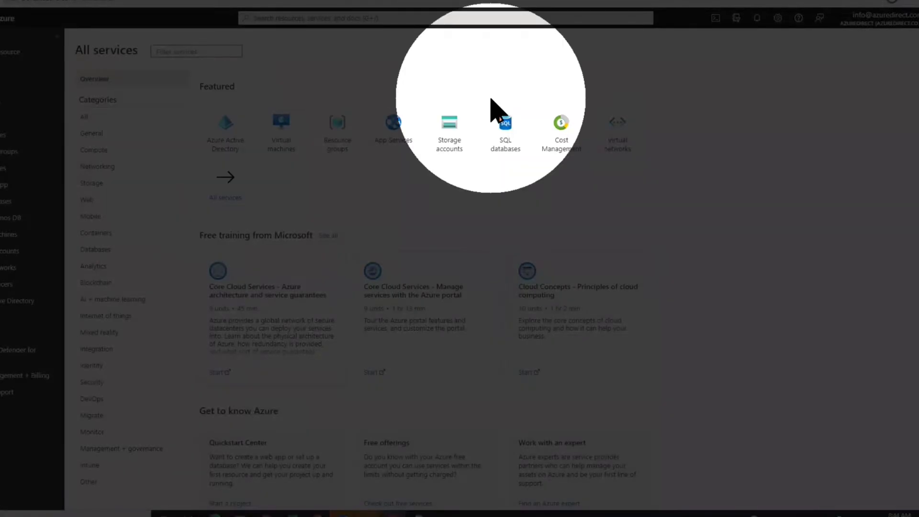
- Inspect the Virtual networks tile among the featured services in All services
mouse_move(616, 143)
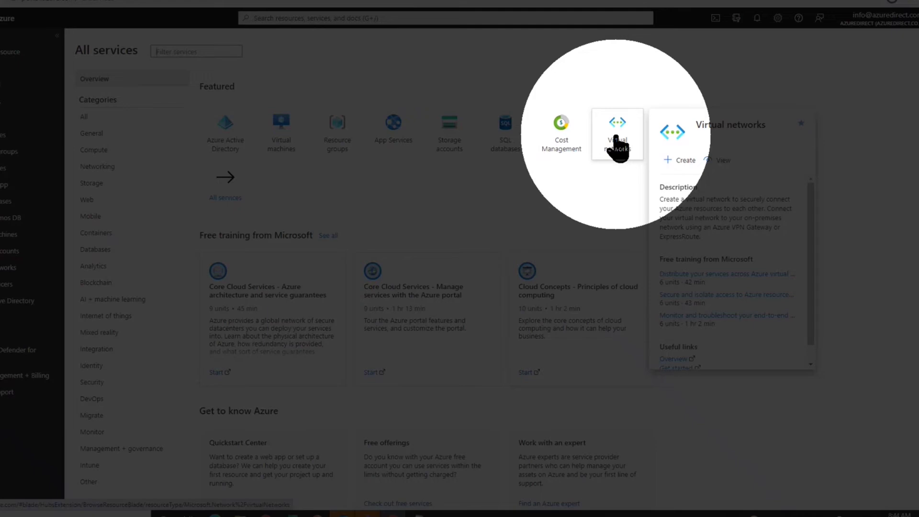
- Start a new virtual network in resource group INFORSG and name it VN-01
click(617, 145)
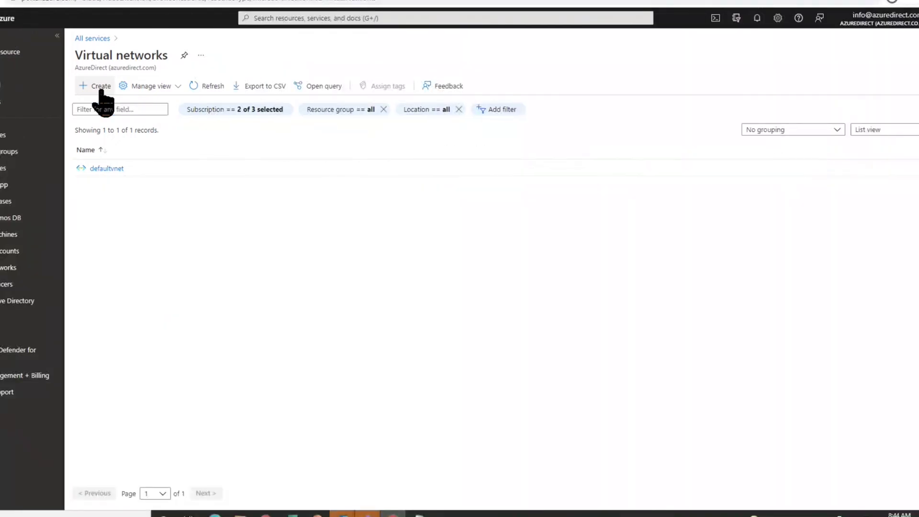
click(101, 89)
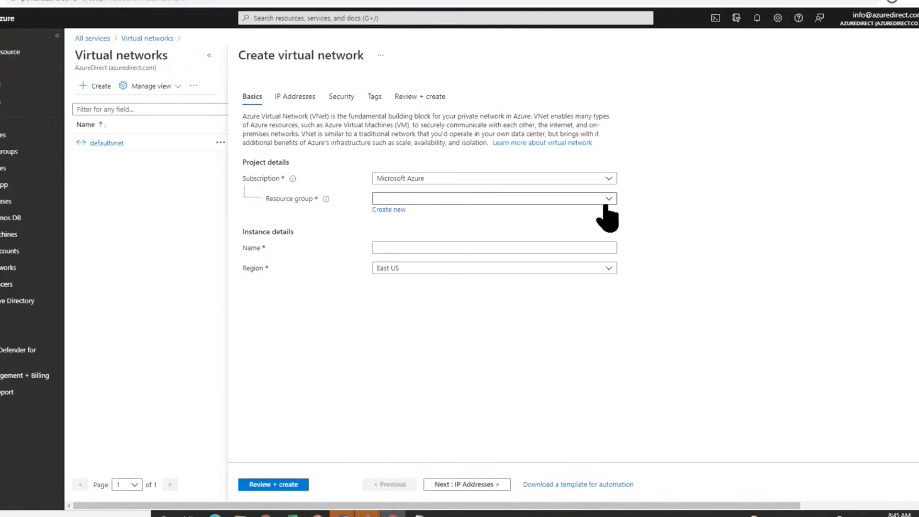
click(608, 201)
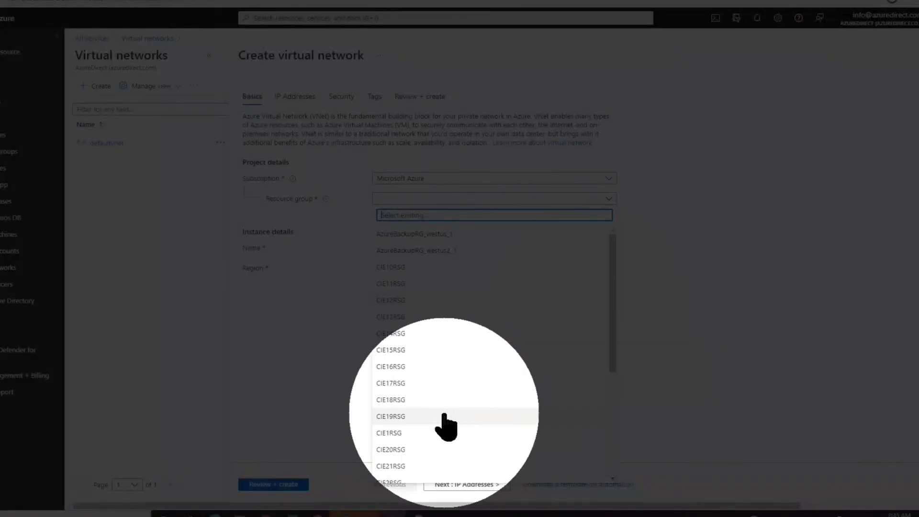
scroll(445, 426, down, 4)
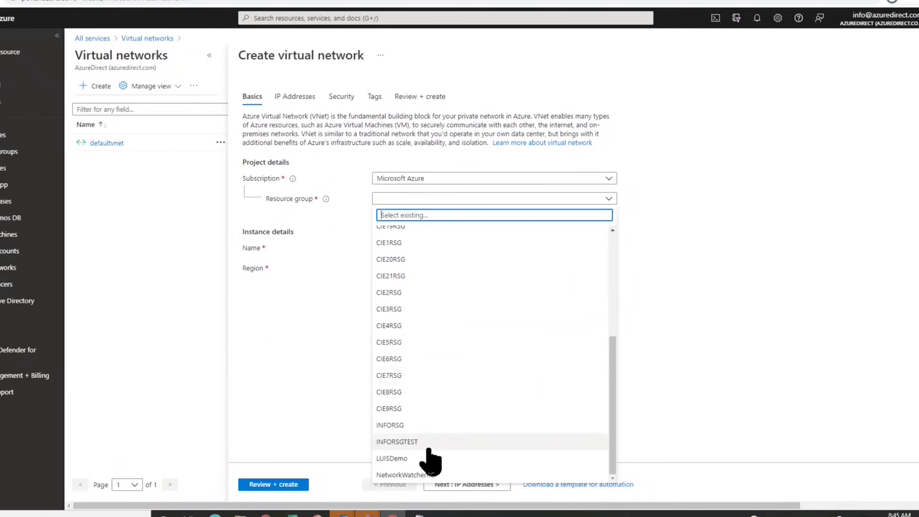
click(424, 425)
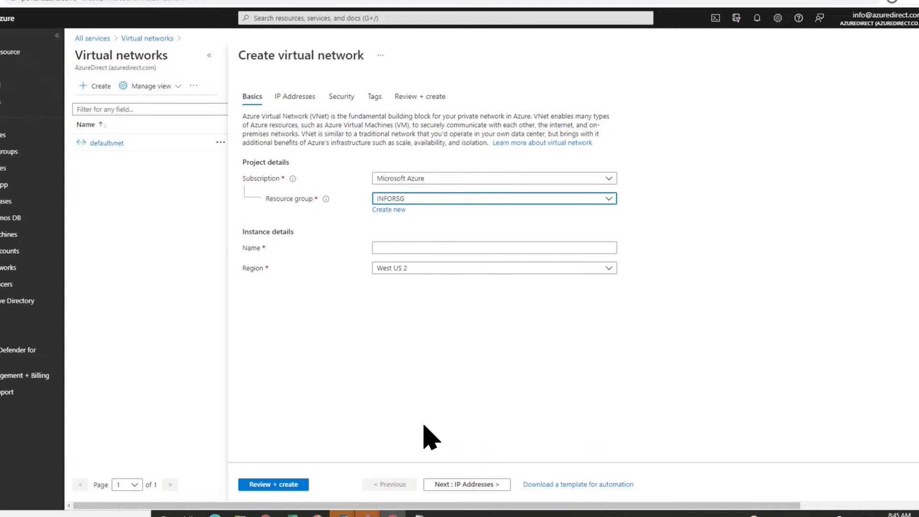
click(404, 248)
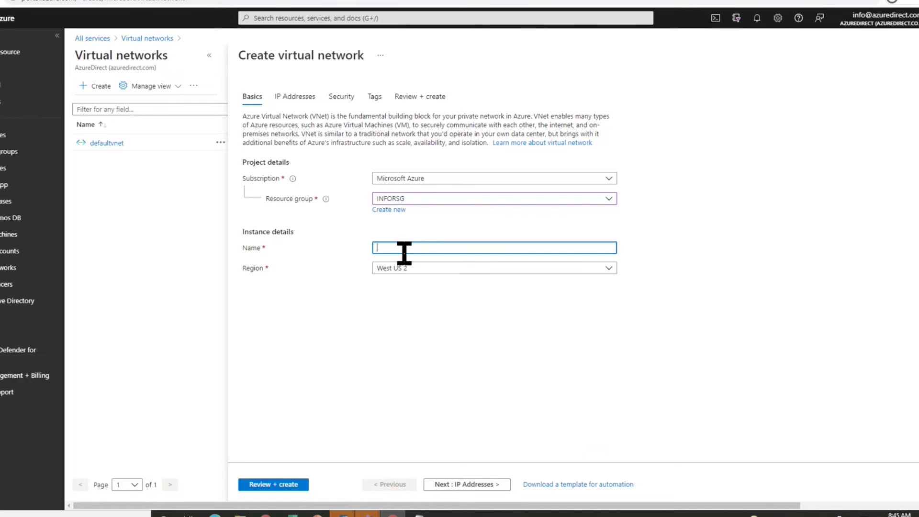
text(VN-01)
- On IP Addresses, try an extra 10.2.0.0/24 address space, then remove it, keeping only 10.0.0.0/16
click(464, 479)
click(463, 480)
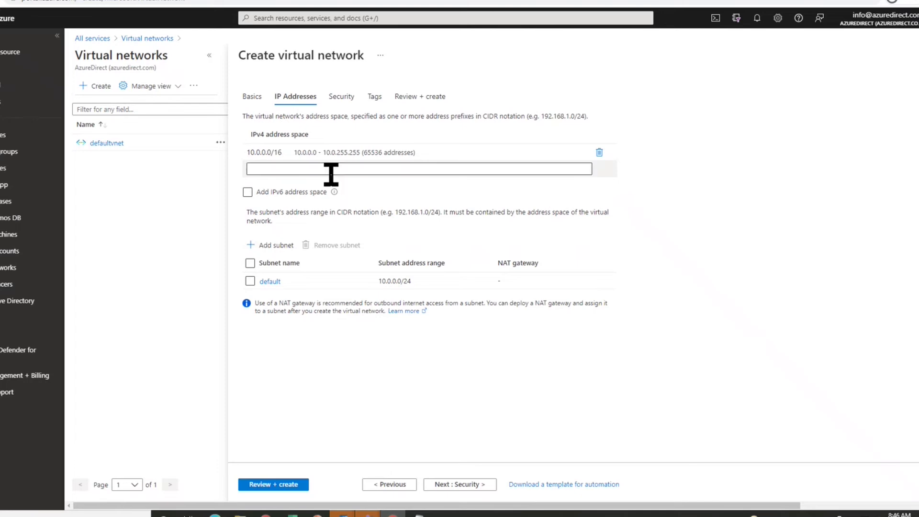
click(330, 170)
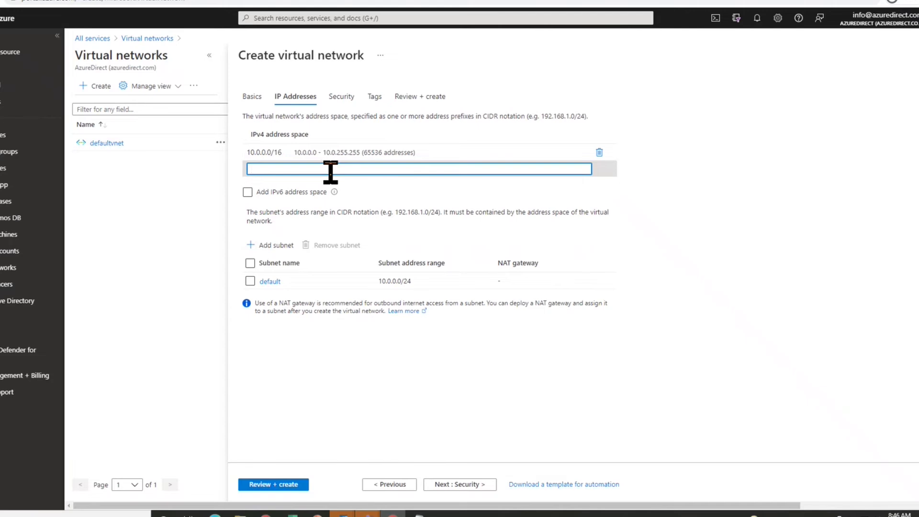
text(121.)
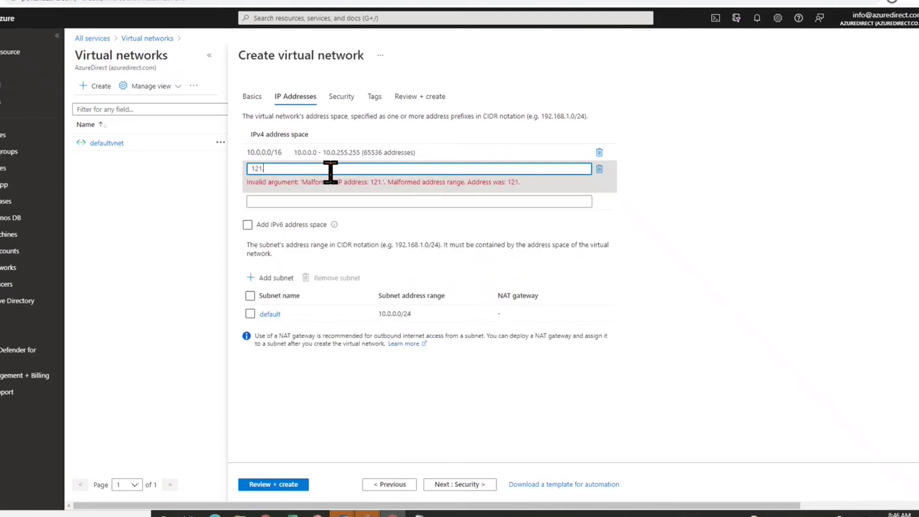
text(02.25874)
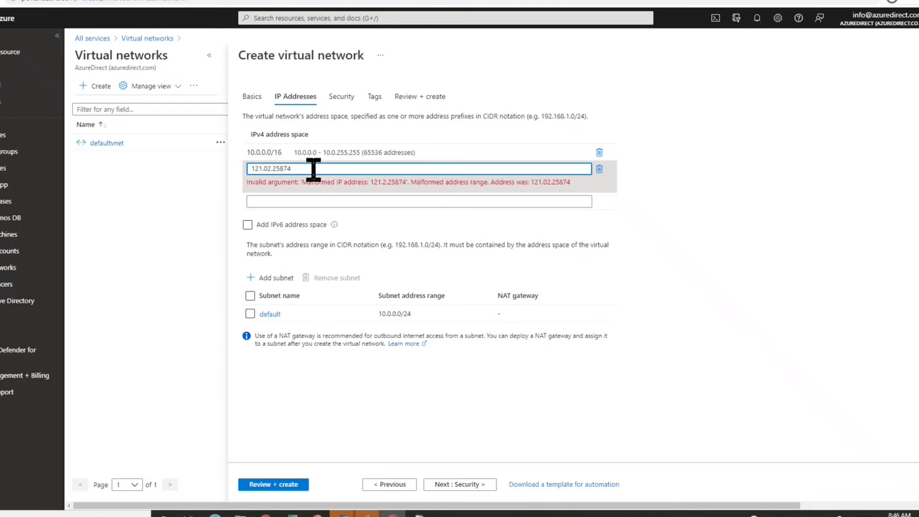
drag(371, 177, 232, 165)
key(BackSpace)
text(10.2.0.0/24)
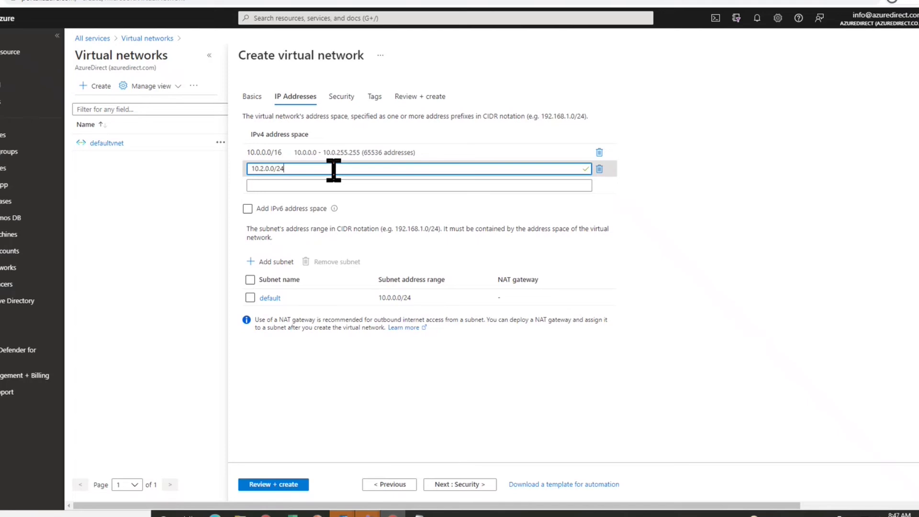
drag(334, 170, 228, 162)
key(BackSpace)
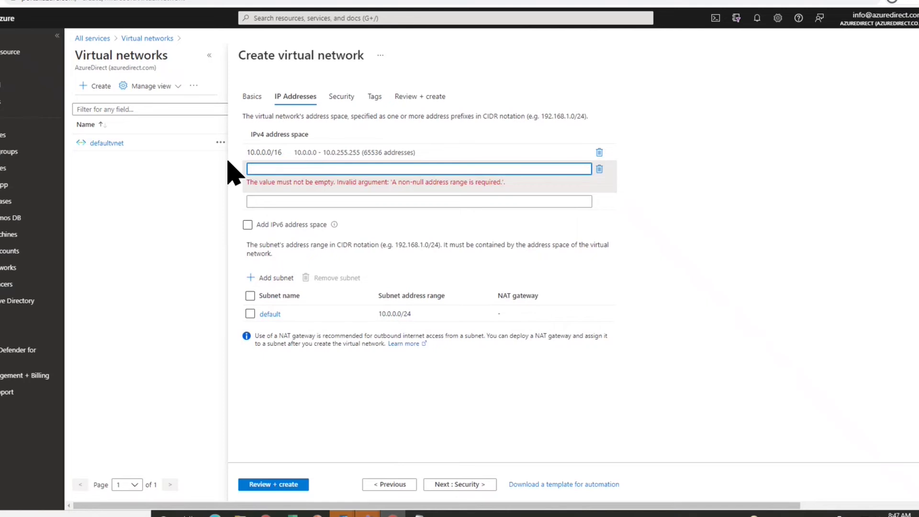
click(599, 169)
click(359, 154)
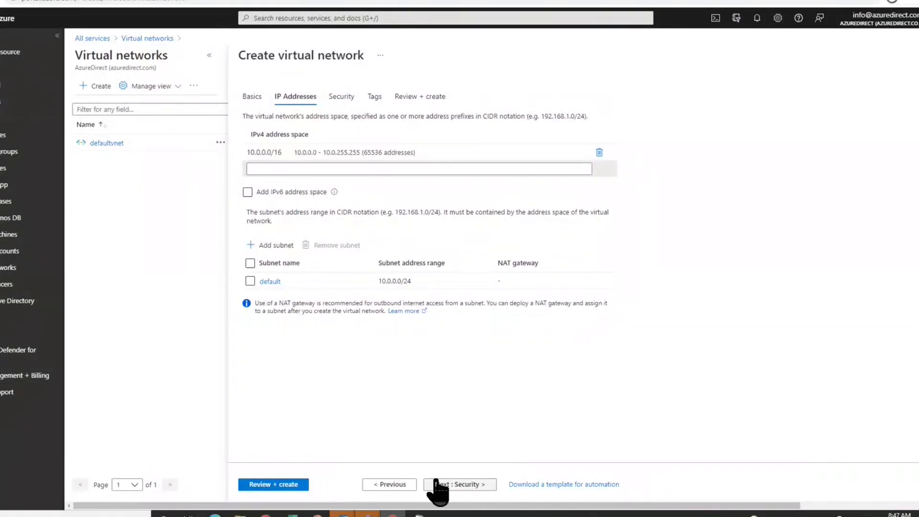
- Pass the Security options with Bastion, DDoS and Firewall left disabled, reaching the Tags step
click(435, 484)
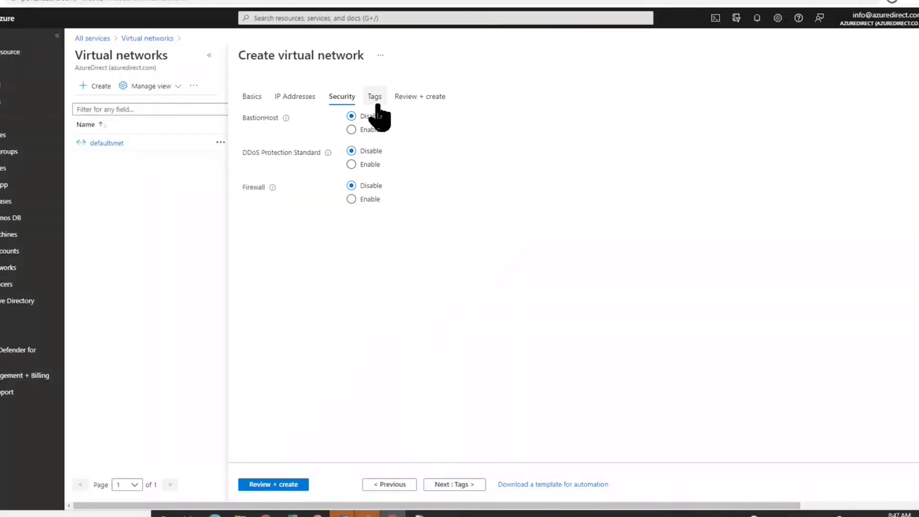
click(376, 105)
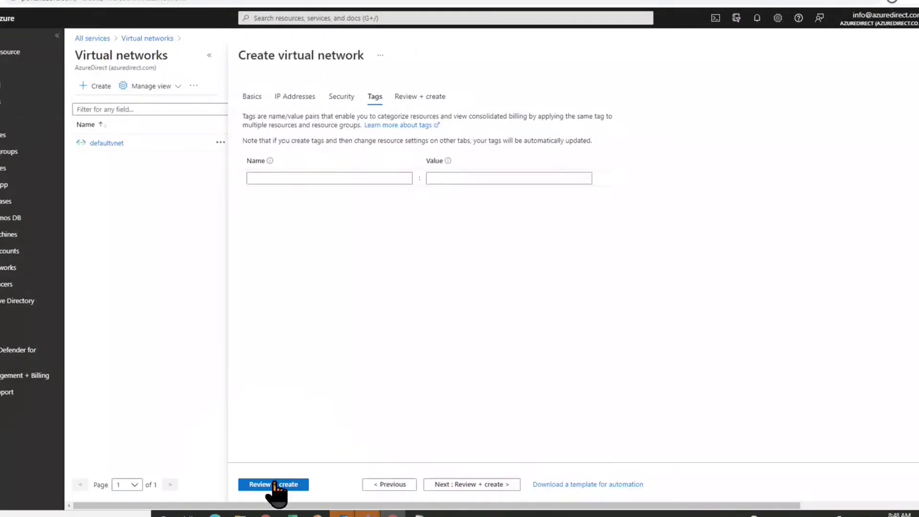
- Review the VN-01 summary and create the virtual network
click(274, 483)
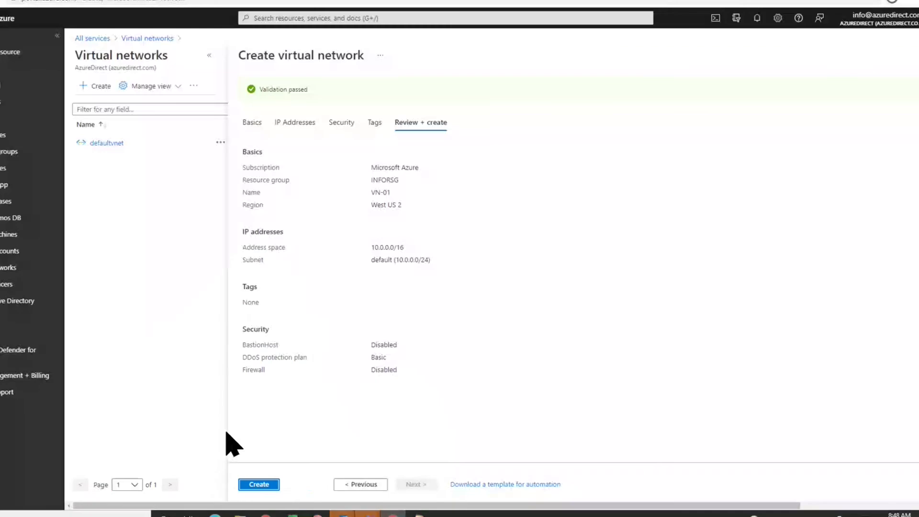
click(254, 484)
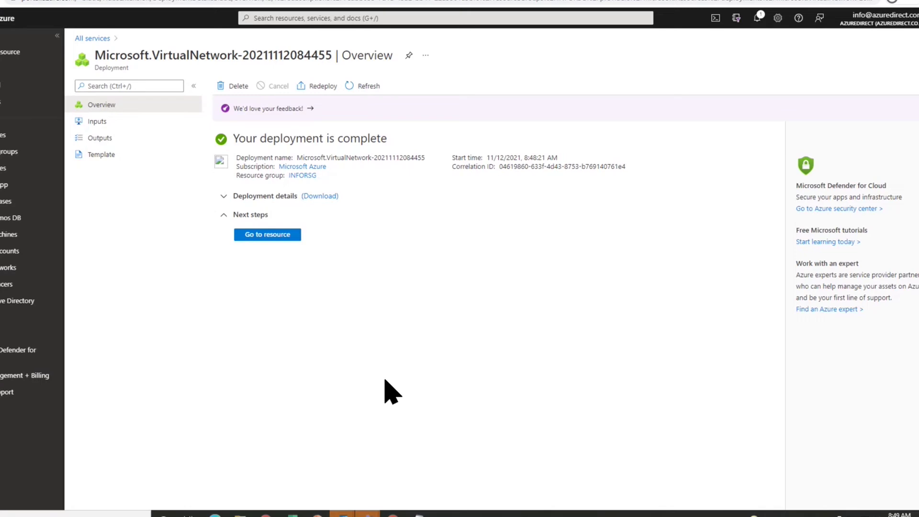
- Search 'ava', go to Availability sets and begin creating a new availability set
click(289, 19)
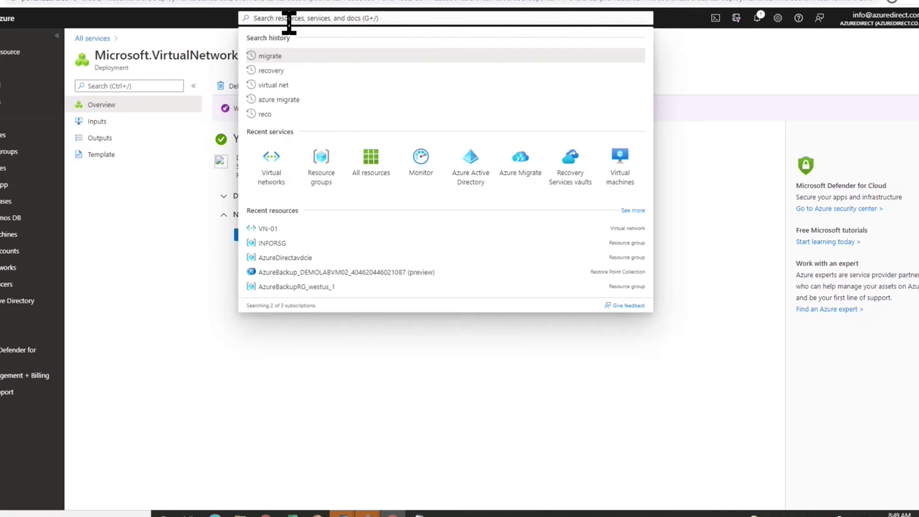
text(ava)
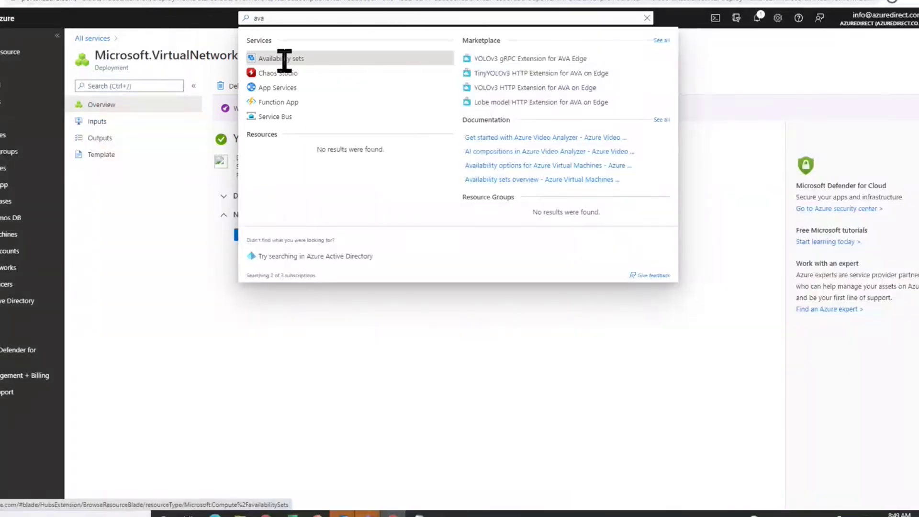
click(284, 58)
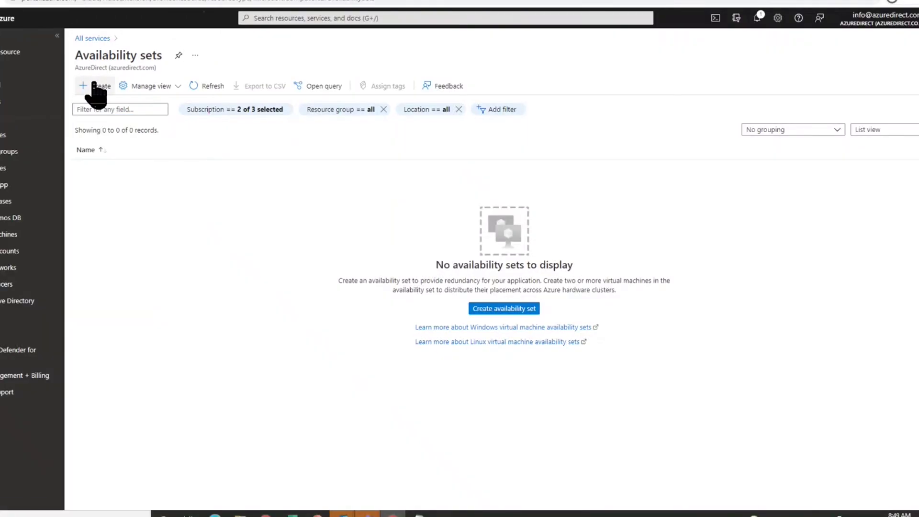
click(95, 89)
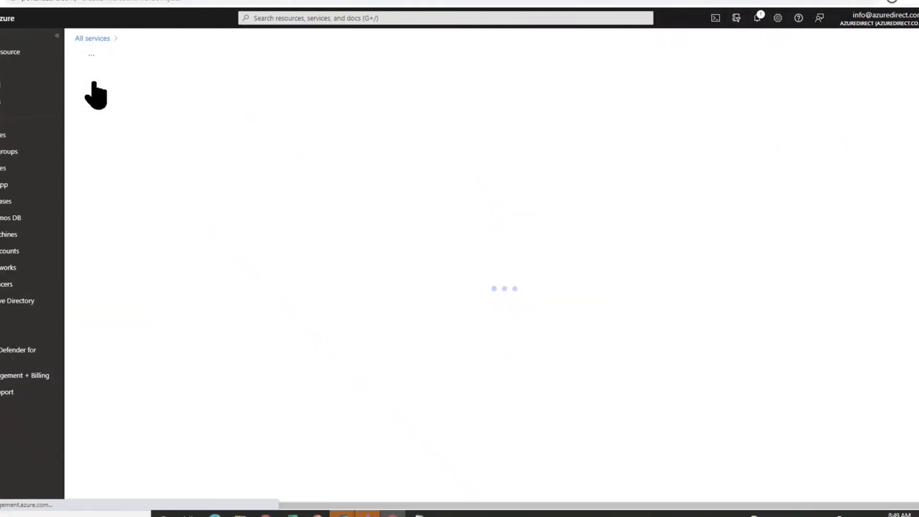
click(406, 235)
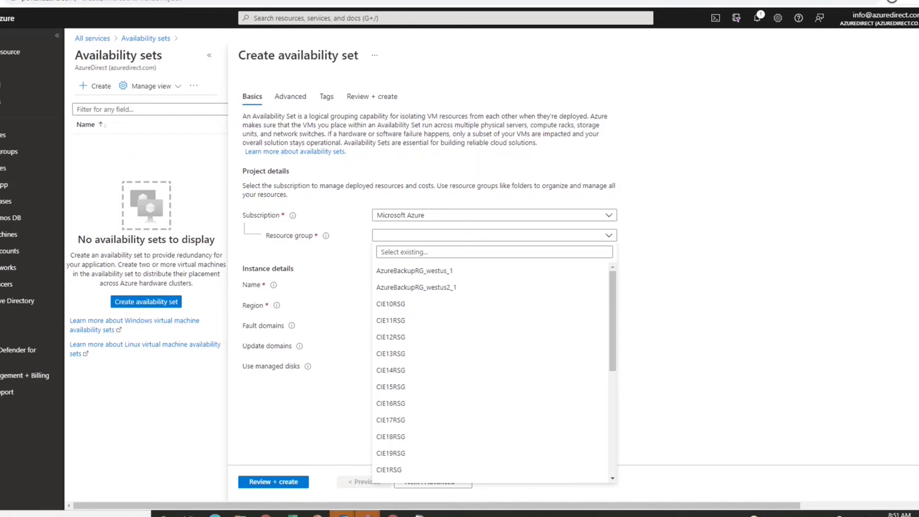
- Choose INFORSG from the resource group list for the availability set
click(419, 238)
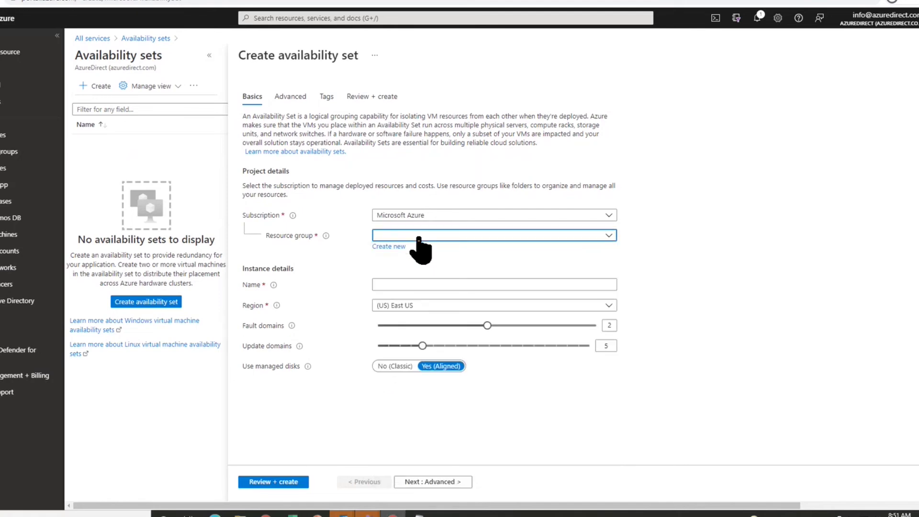
click(419, 236)
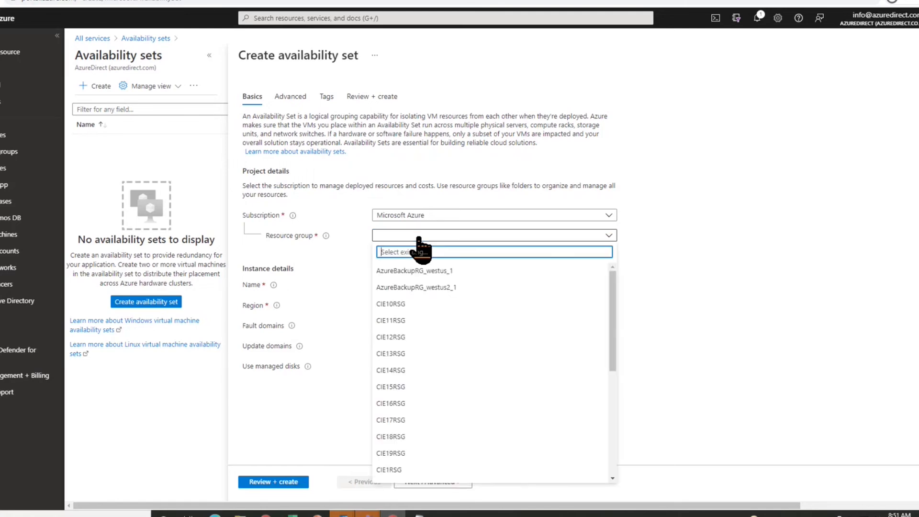
scroll(413, 461, down, 5)
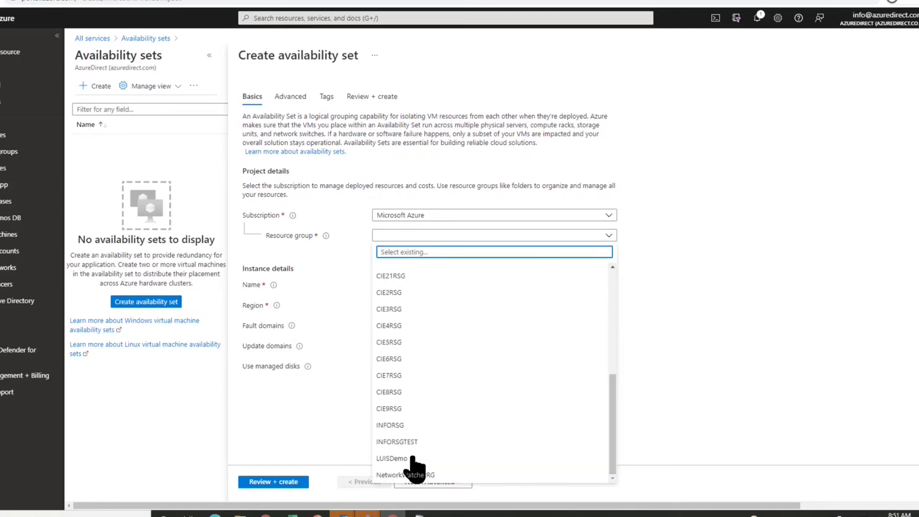
click(397, 425)
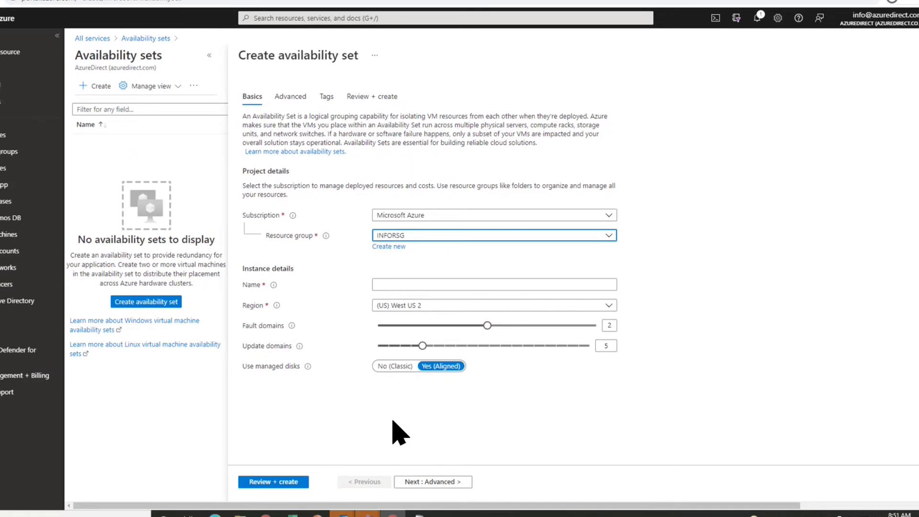
- Enter AVASET-01 as the availability set name, fixing the typo
click(418, 285)
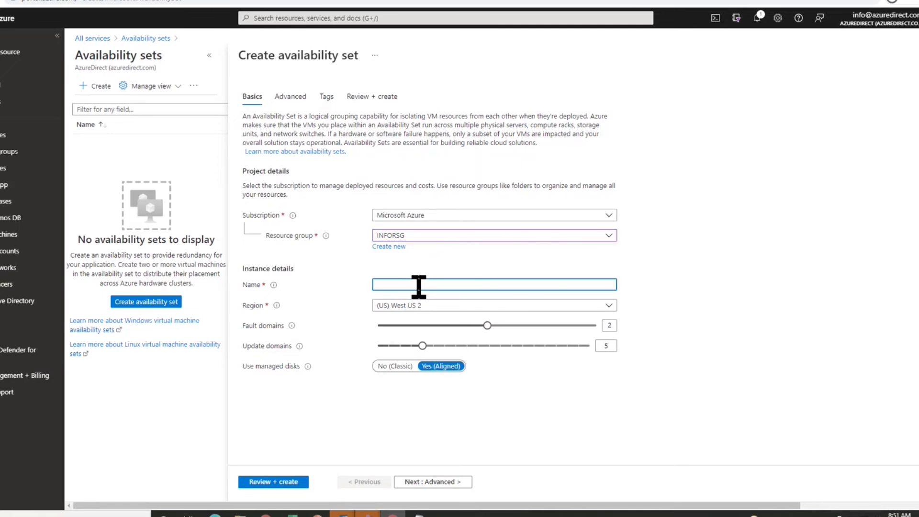
text(AVASEW)
key(BackSpace)
text(T-01)
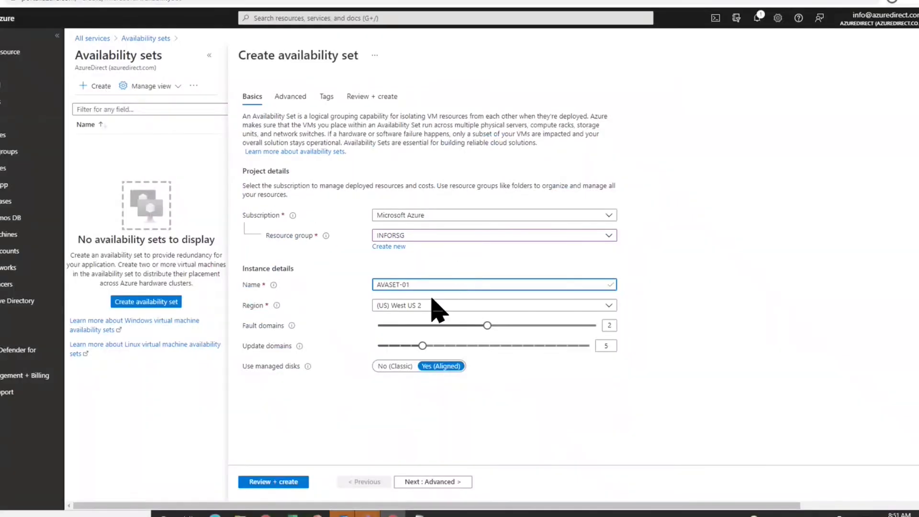
click(431, 298)
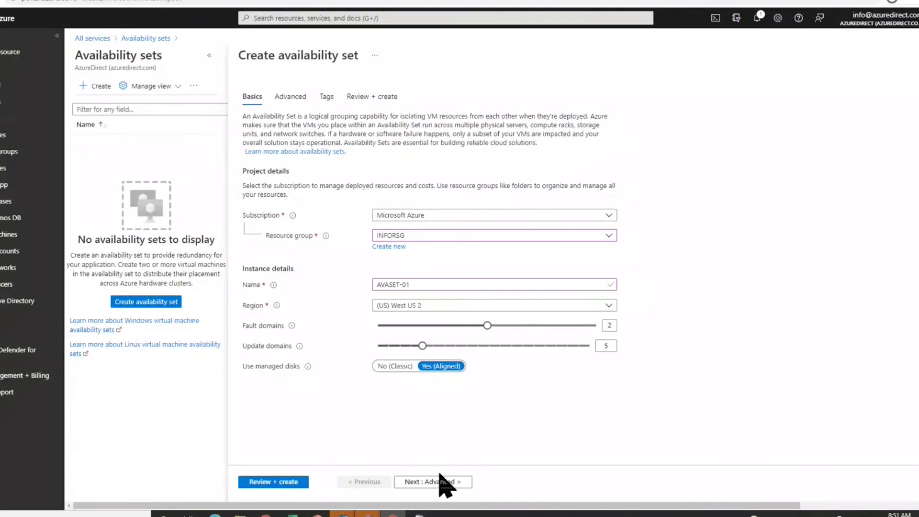
- Step through Advanced and Tags to Review + create, where AVASET-01 passes validation
click(290, 101)
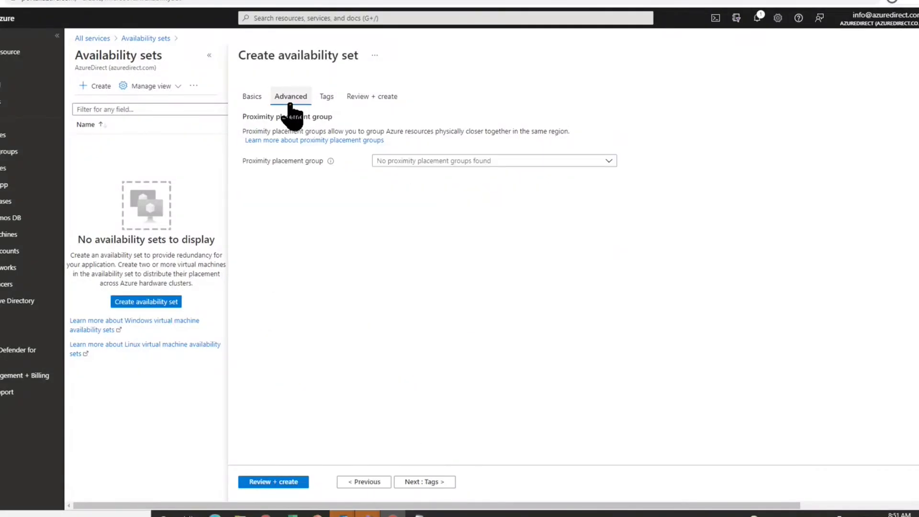
click(328, 98)
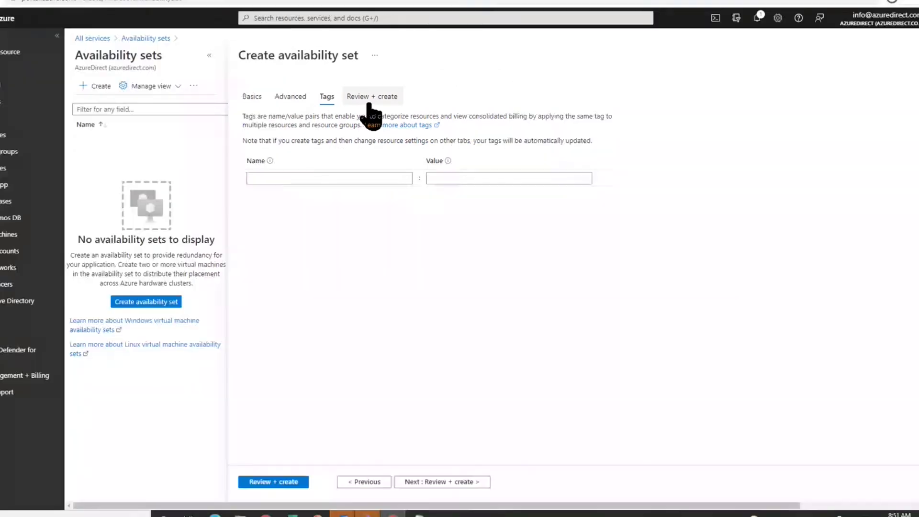
click(369, 103)
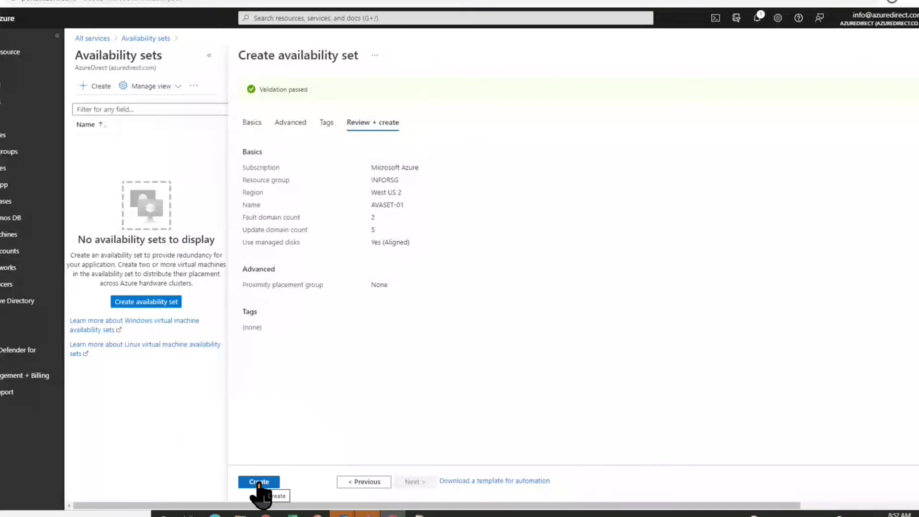
- Create AVASET-01 and wait until its deployment completes
click(259, 482)
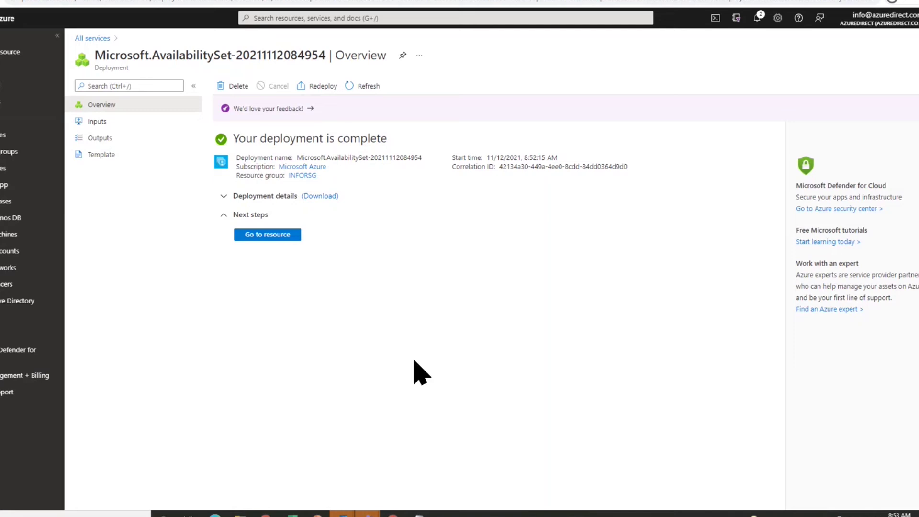
- Search 'ava' and open the Availability sets list showing AVASET-01
click(273, 18)
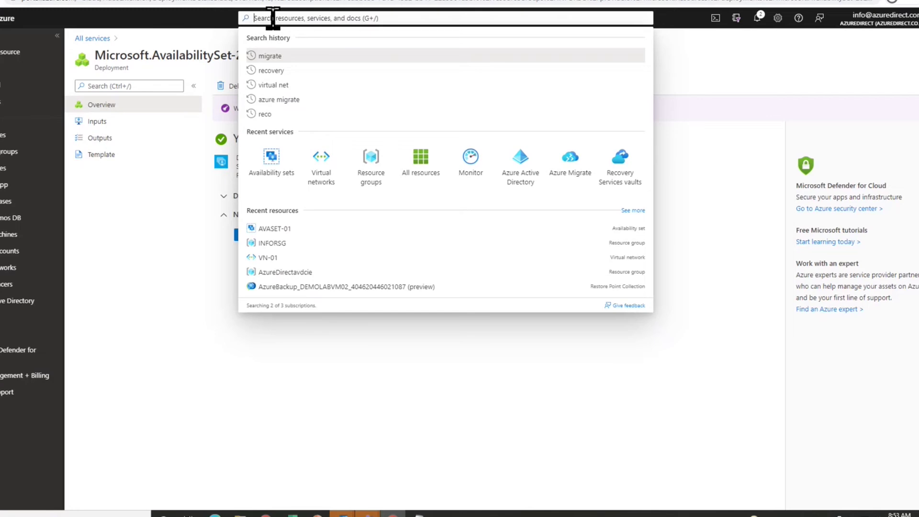
text(ava)
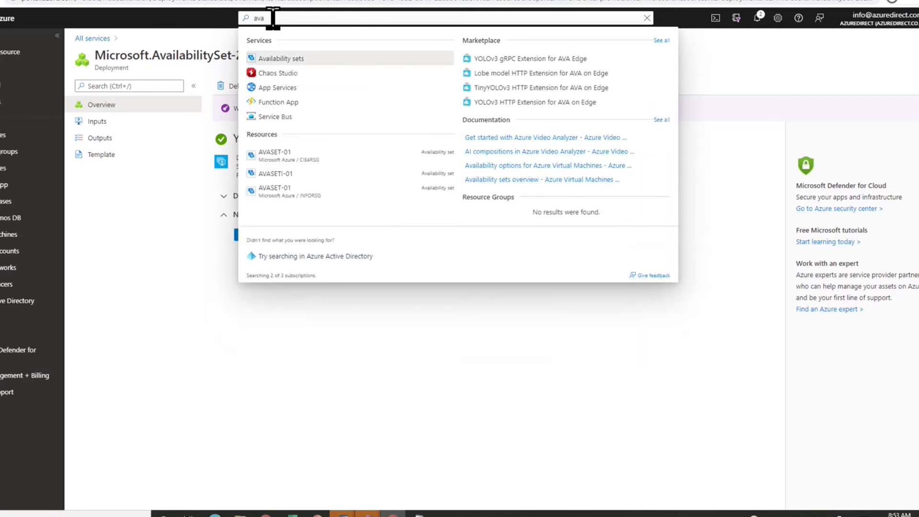
click(272, 59)
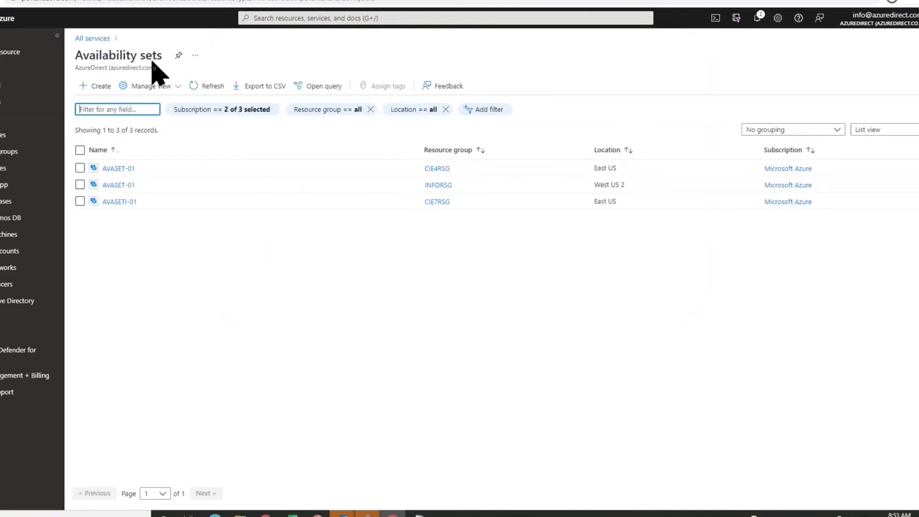
- Start another availability set in resource group INFORSG (West US 2), leaving the name blank
click(88, 86)
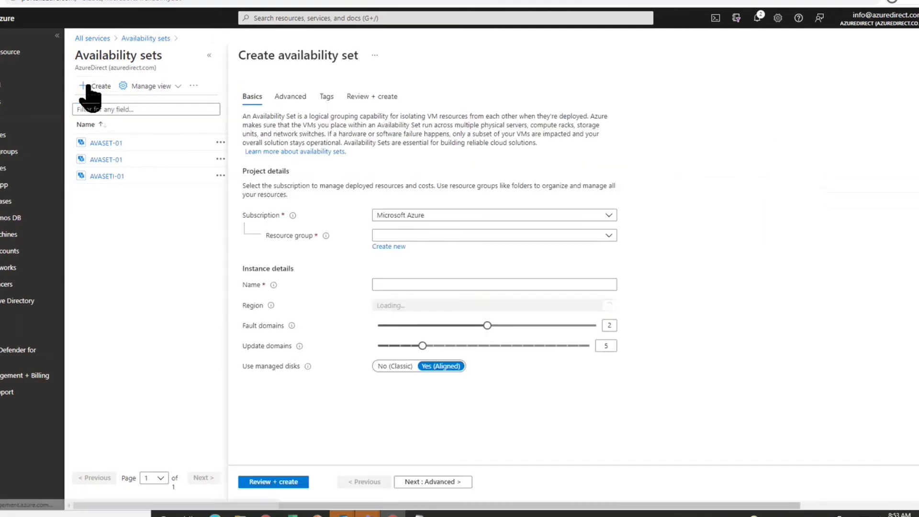
click(590, 239)
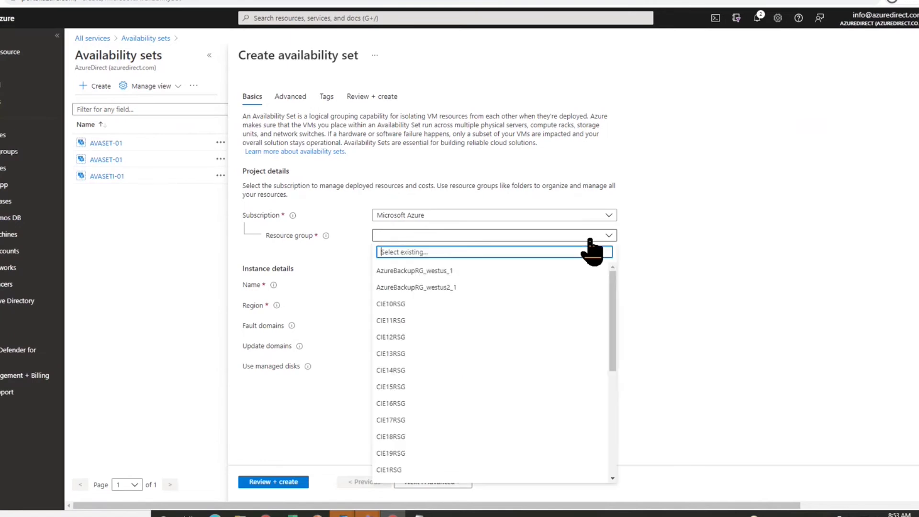
scroll(447, 471, down, 5)
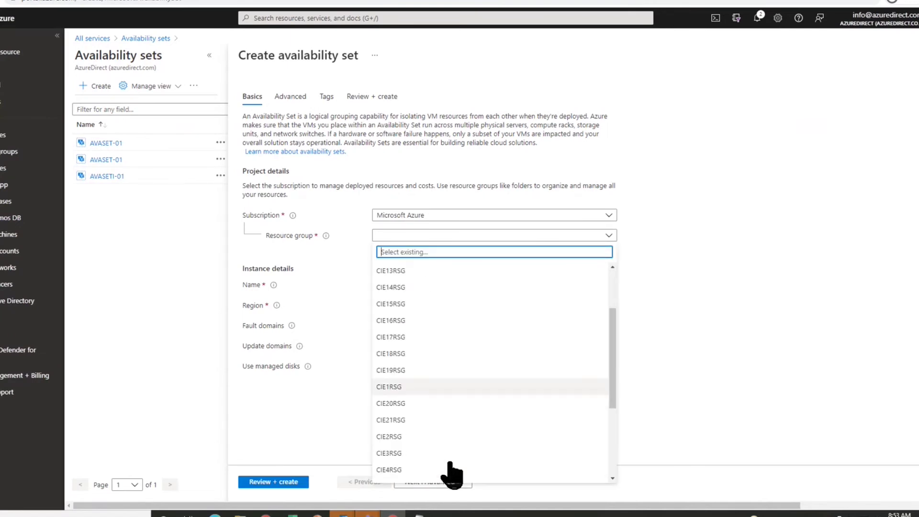
click(431, 425)
click(390, 284)
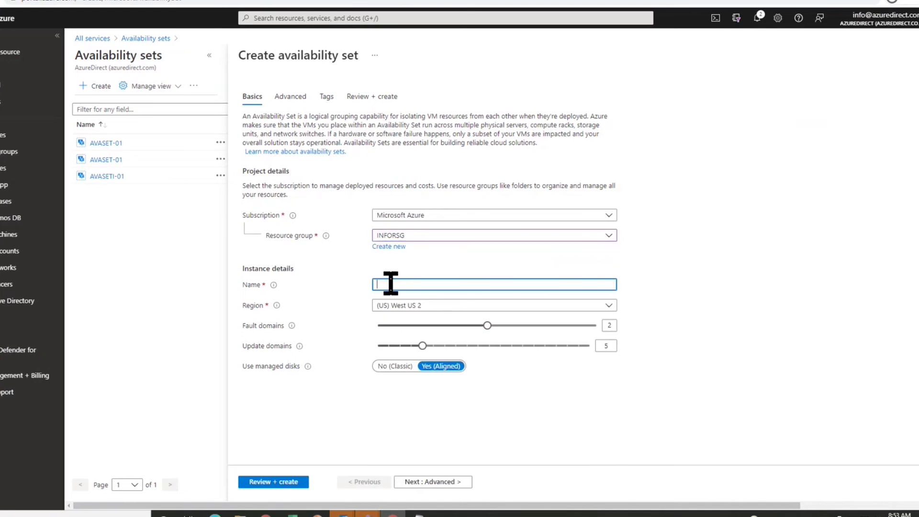
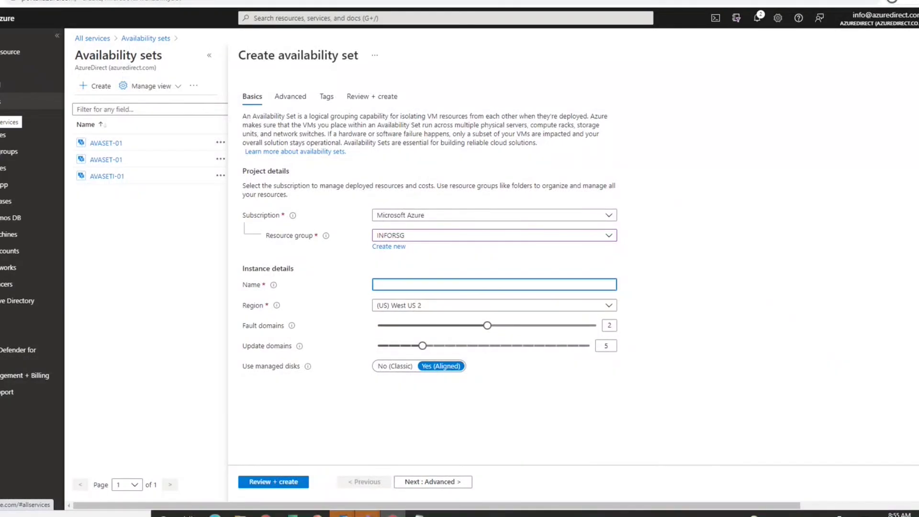
- Leave the unfinished availability set for All services, discarding the unsaved edits
click(7, 101)
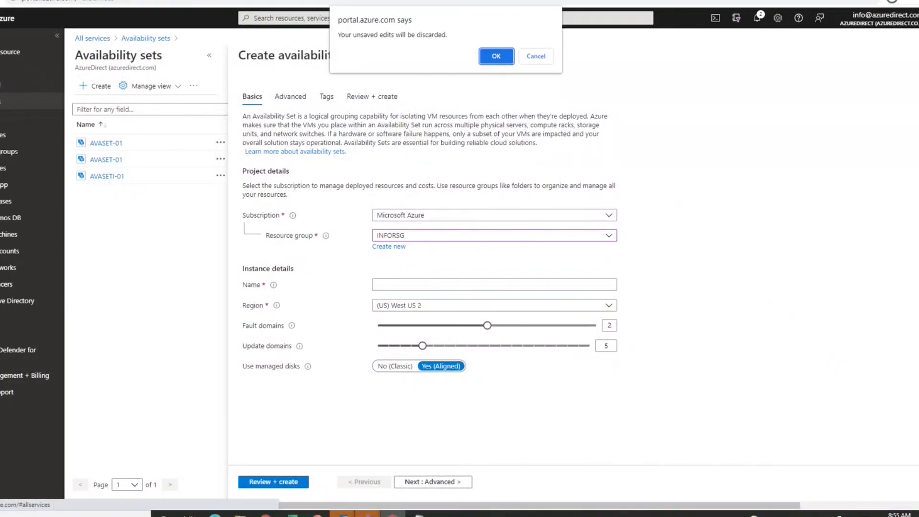
click(496, 56)
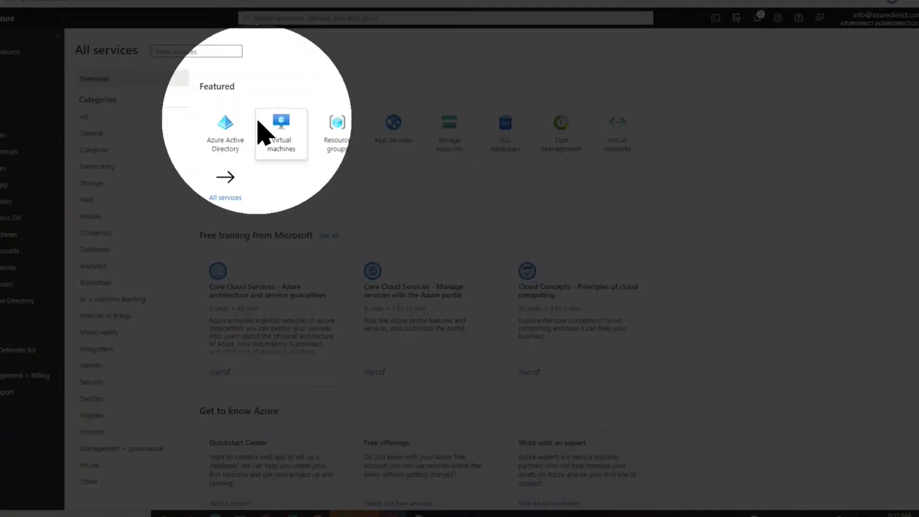
- Open the Virtual machines list and start a blank VM via Create > Virtual machine
mouse_move(271, 132)
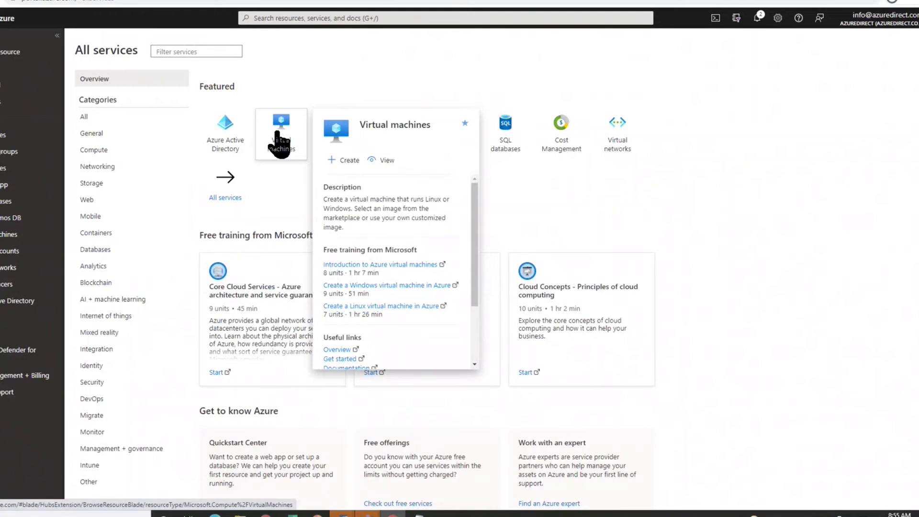
click(279, 132)
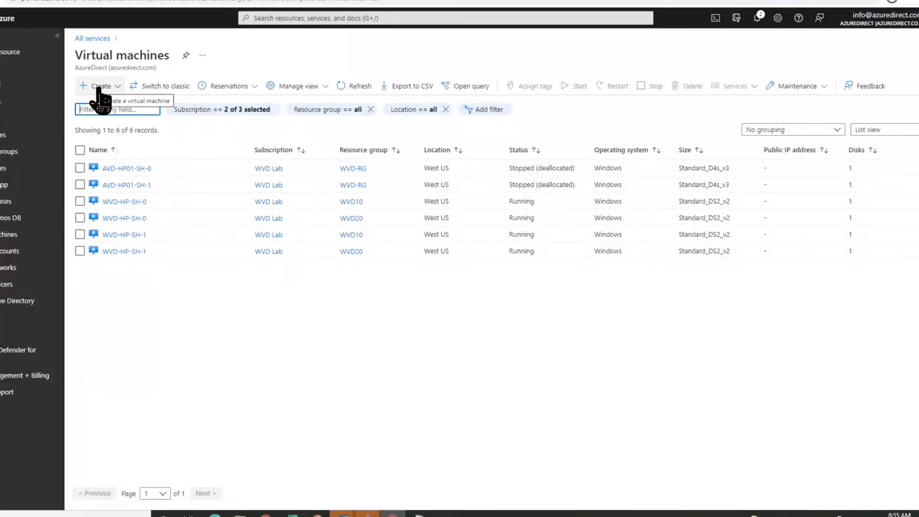
click(99, 88)
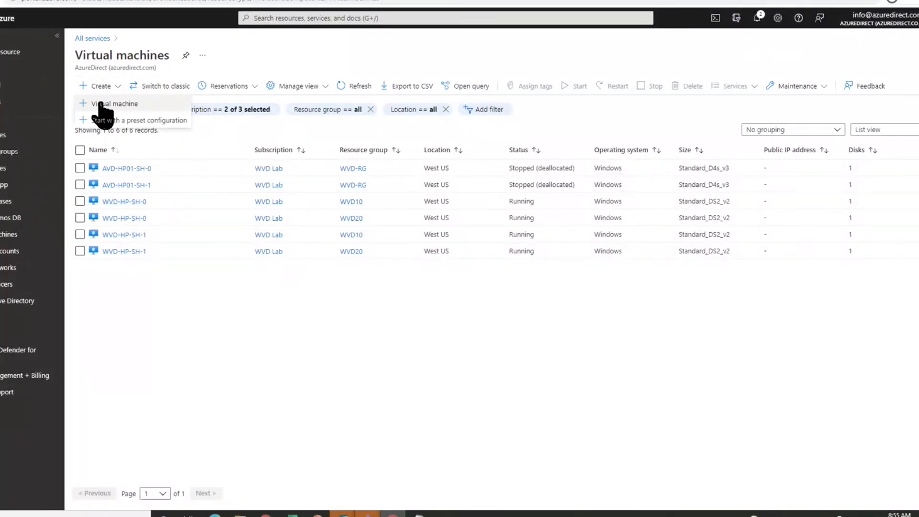
click(100, 104)
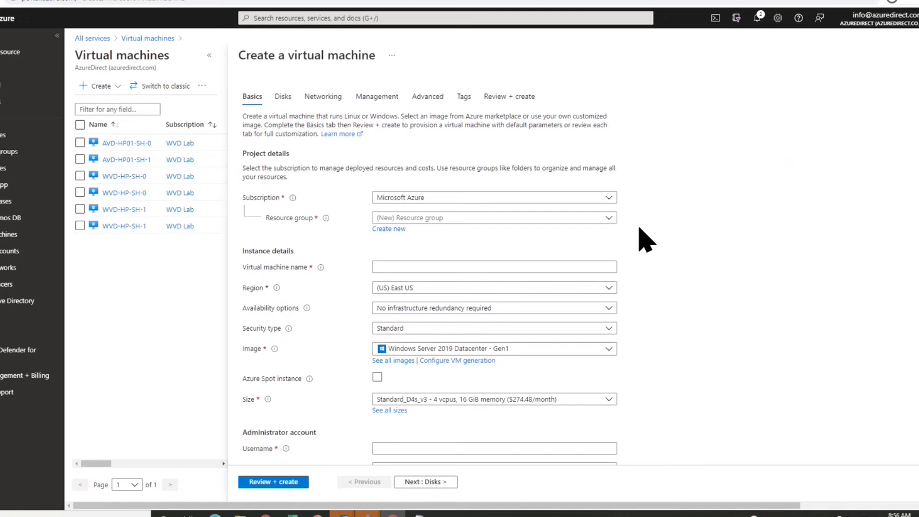
- Choose INFORSG as the resource group, which switches the region to West US 2
click(462, 217)
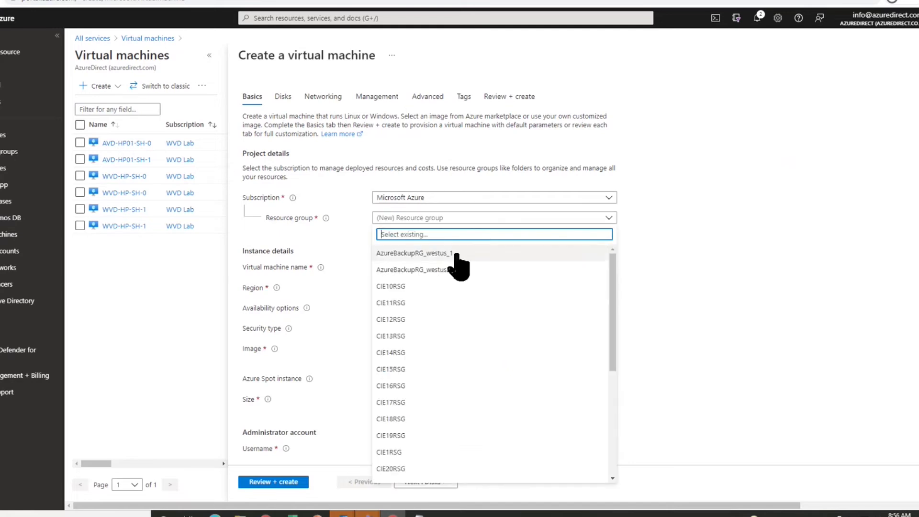
scroll(447, 395, down, 5)
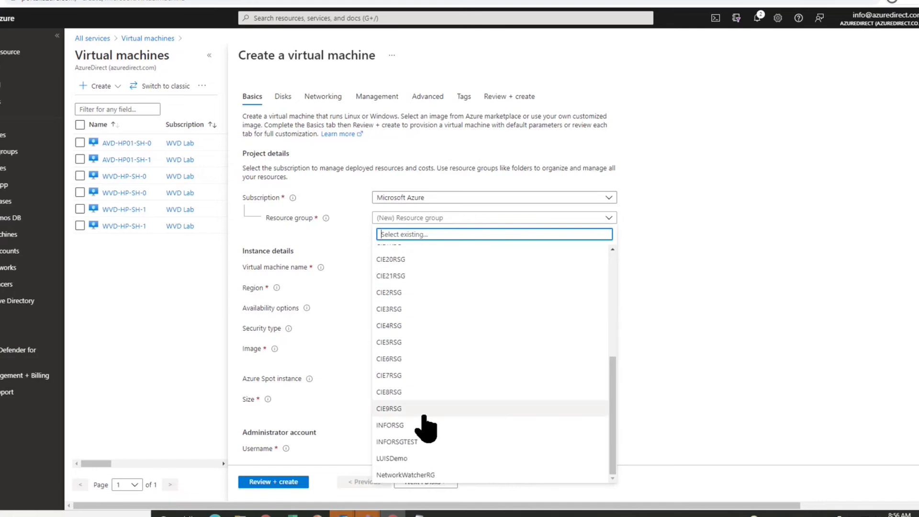
click(413, 430)
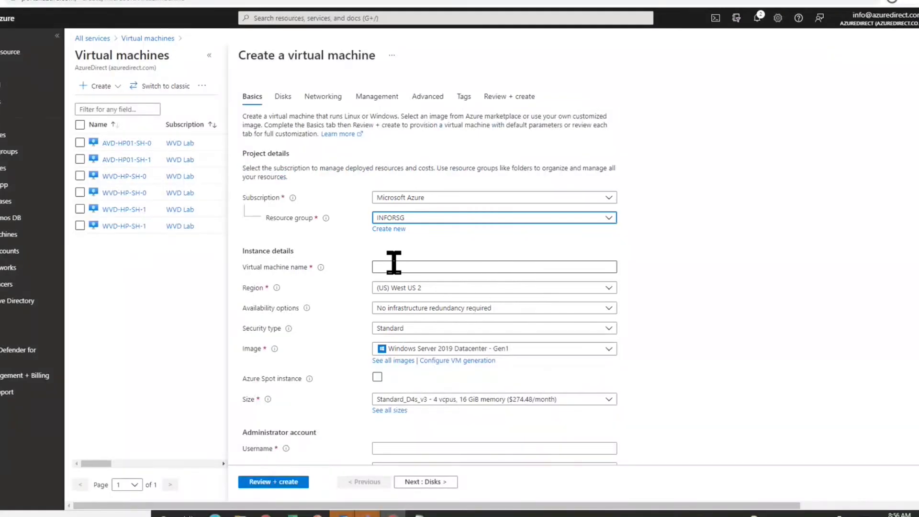
- Enter DEMOLABVM-01 in the Virtual machine name field
click(394, 262)
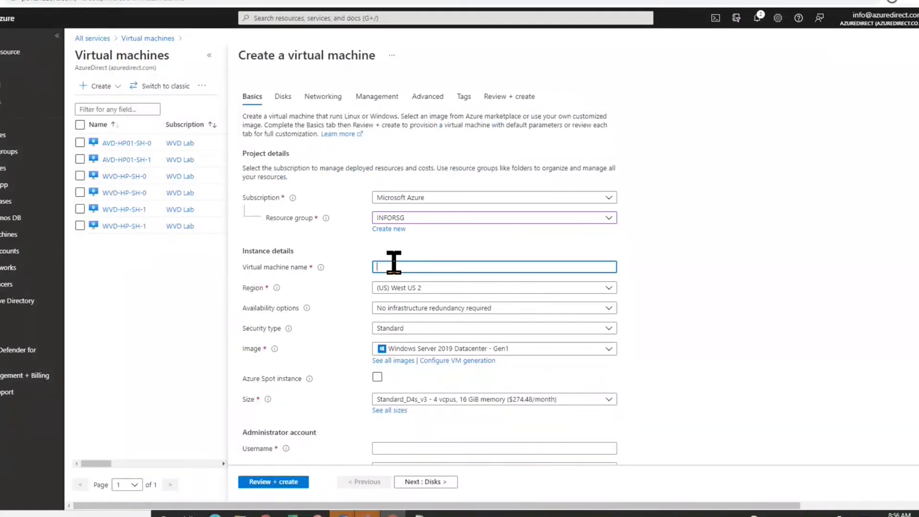
text(DEMOLABVM-01)
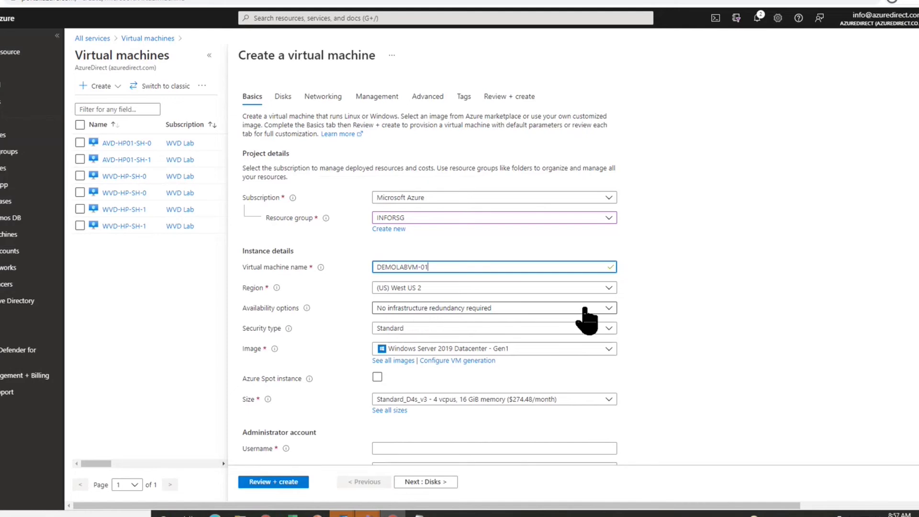
- Set Availability options to Availability set and select AVASET-01
click(610, 308)
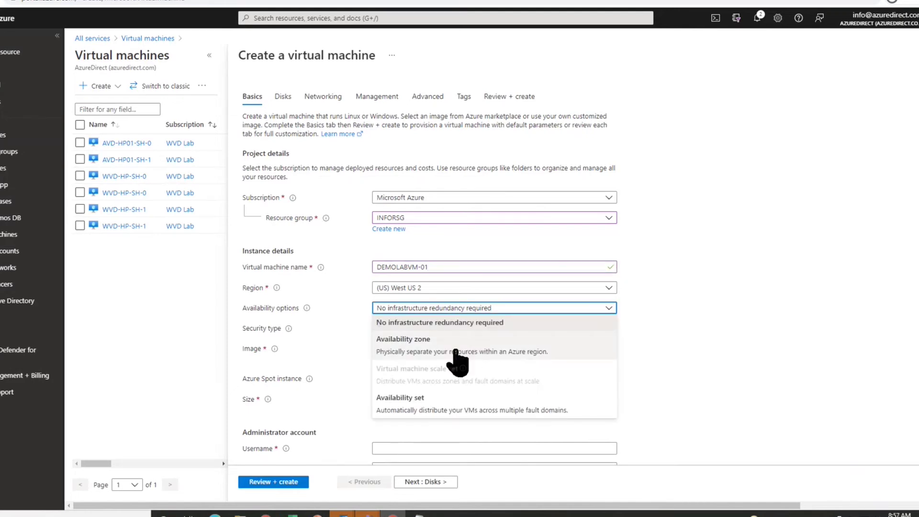
click(447, 410)
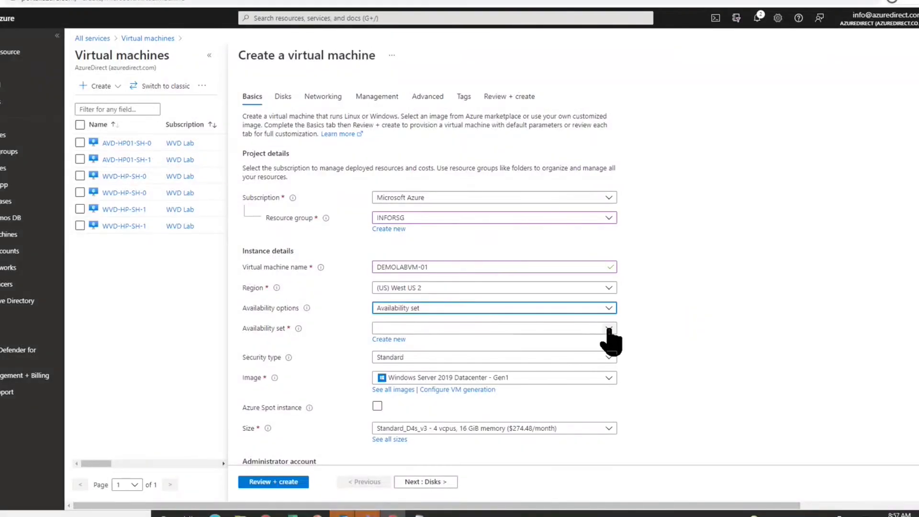
click(609, 330)
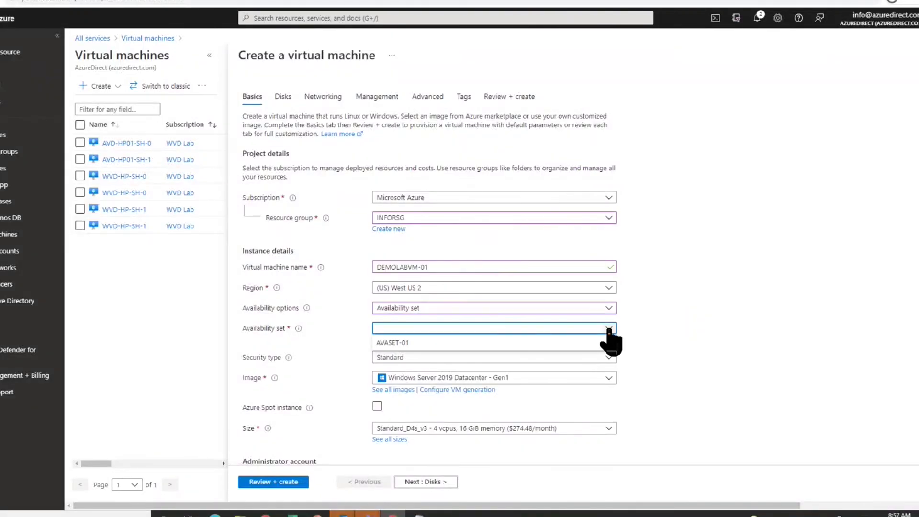
click(420, 341)
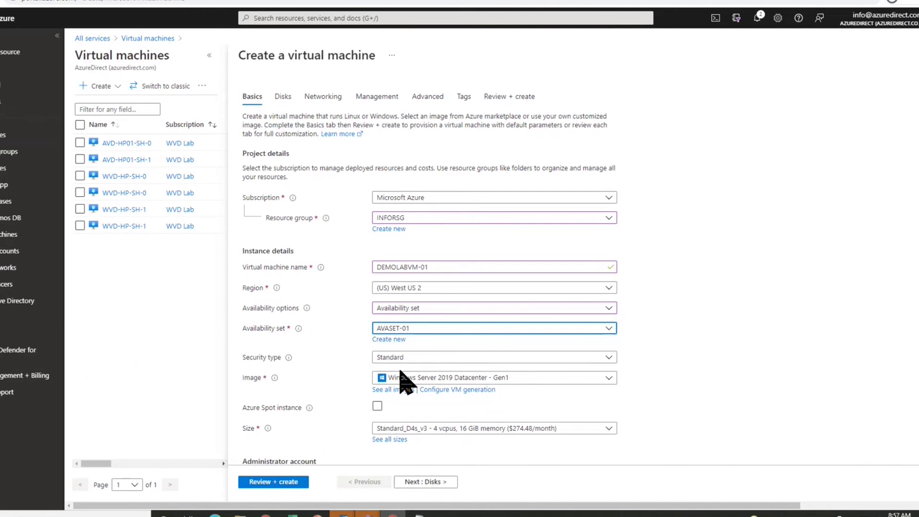
scroll(379, 374, down, 2)
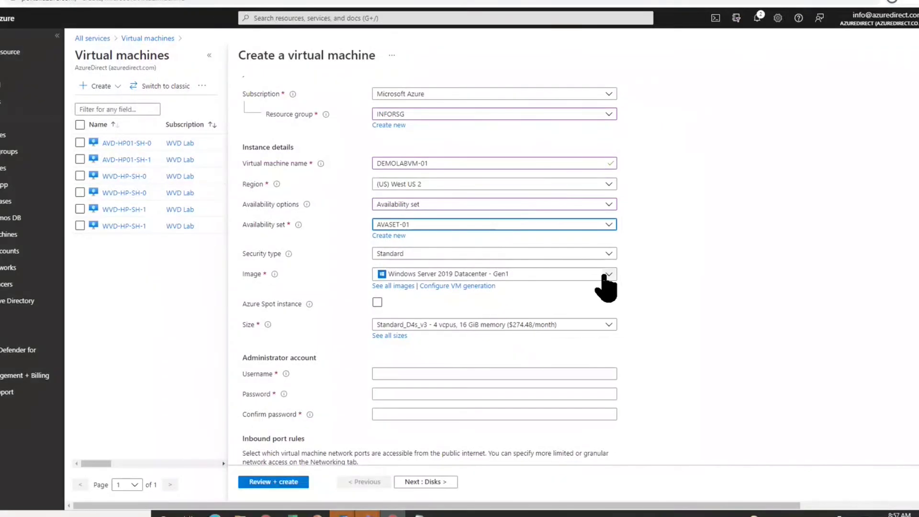
click(607, 275)
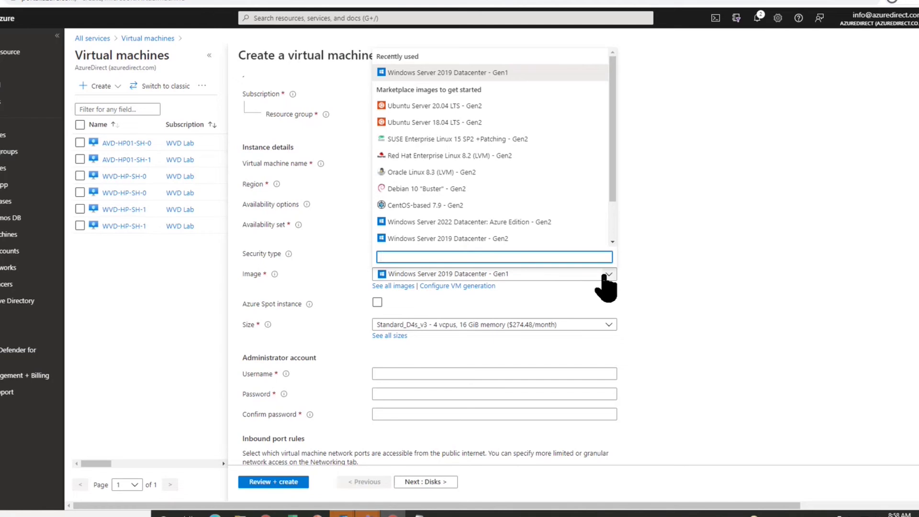
click(654, 277)
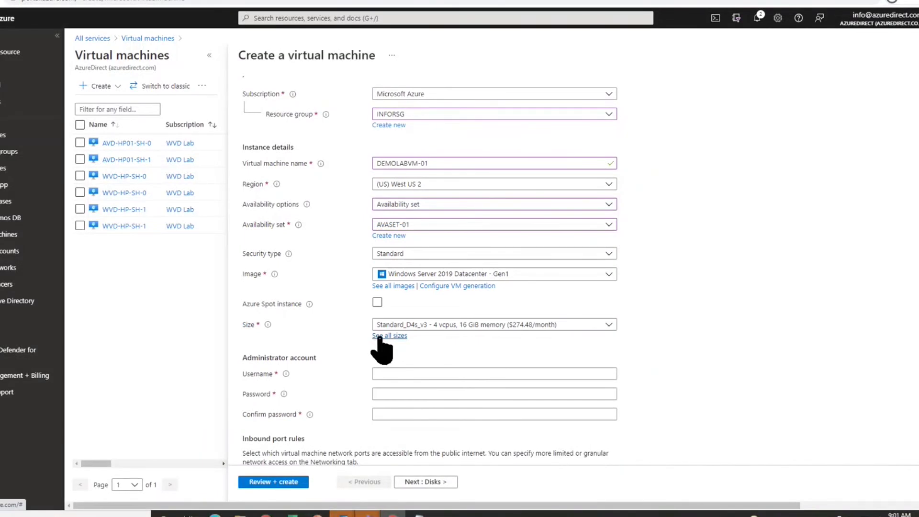
- Open See all sizes and browse the 555 VM sizes for West US 2
click(380, 337)
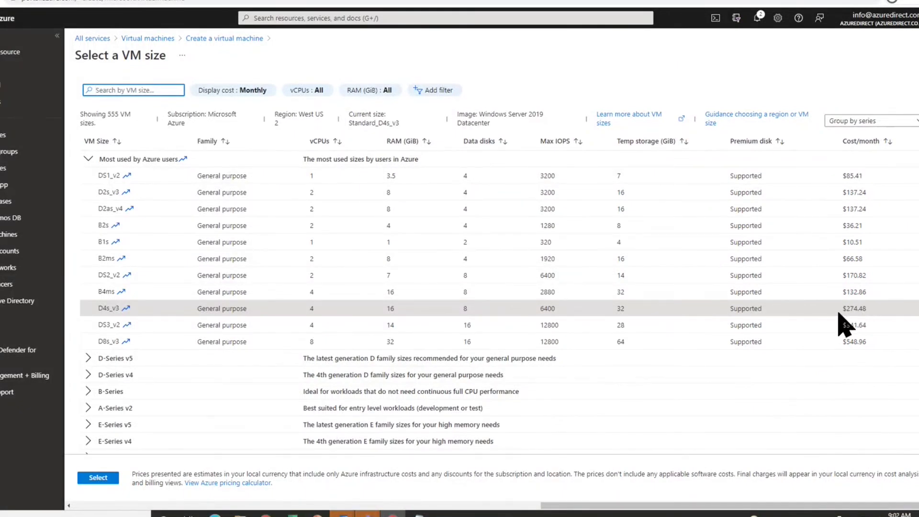
scroll(168, 376, down, 2)
scroll(168, 371, down, 2)
scroll(165, 365, up, 1)
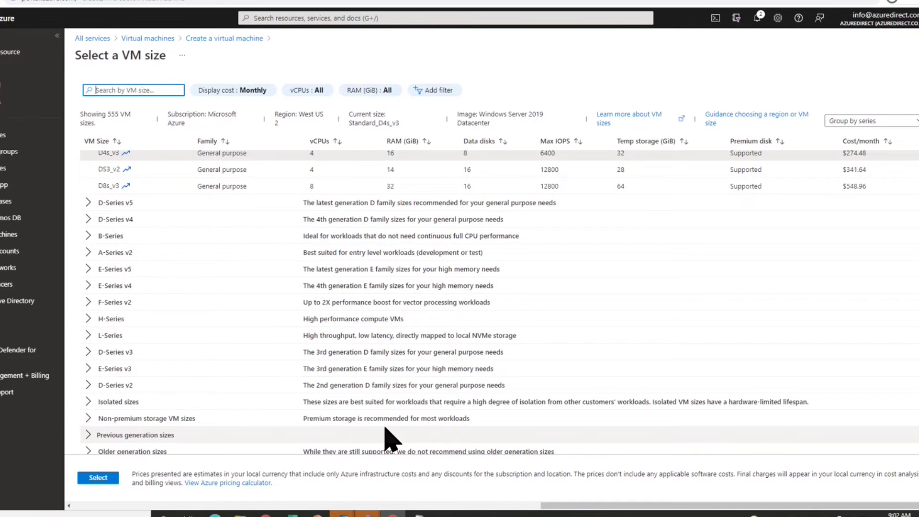
click(88, 269)
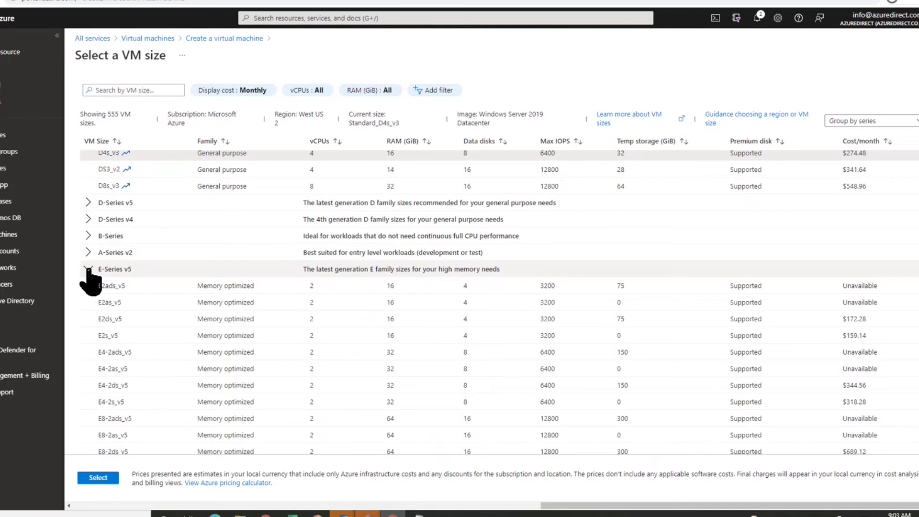
scroll(304, 322, down, 2)
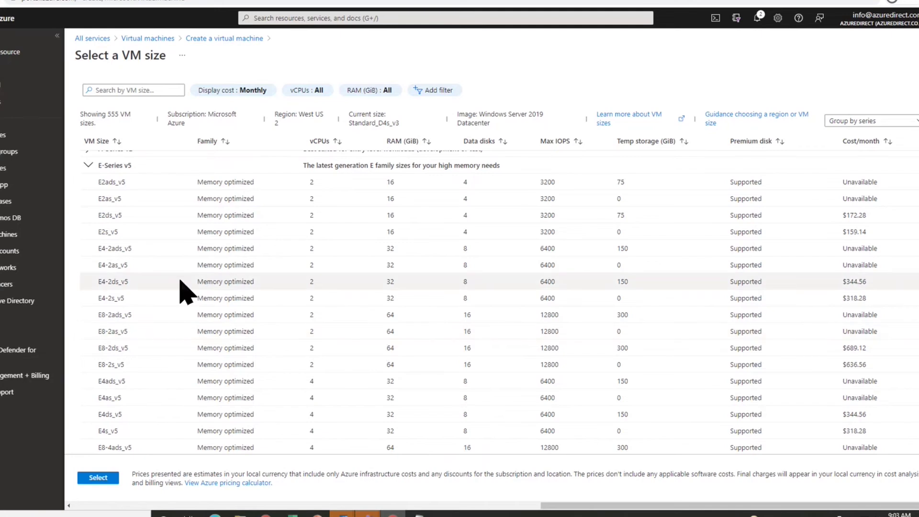
click(88, 166)
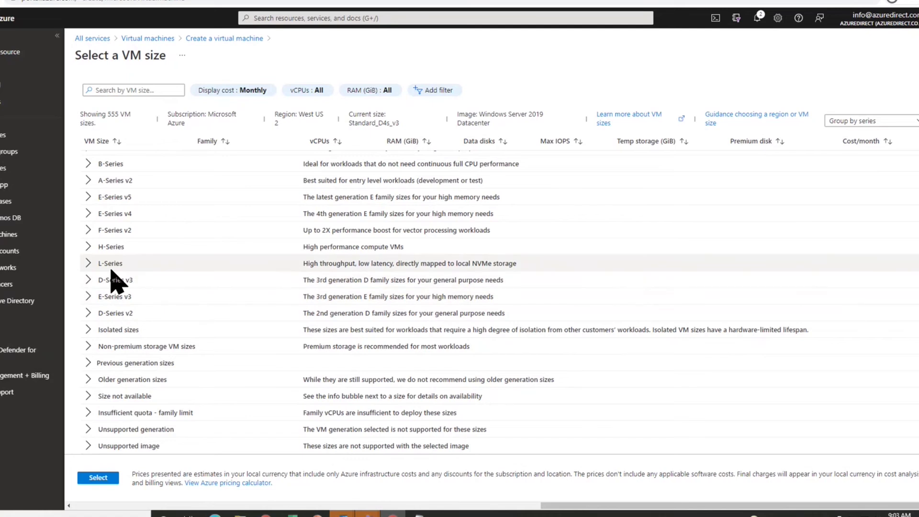
click(89, 247)
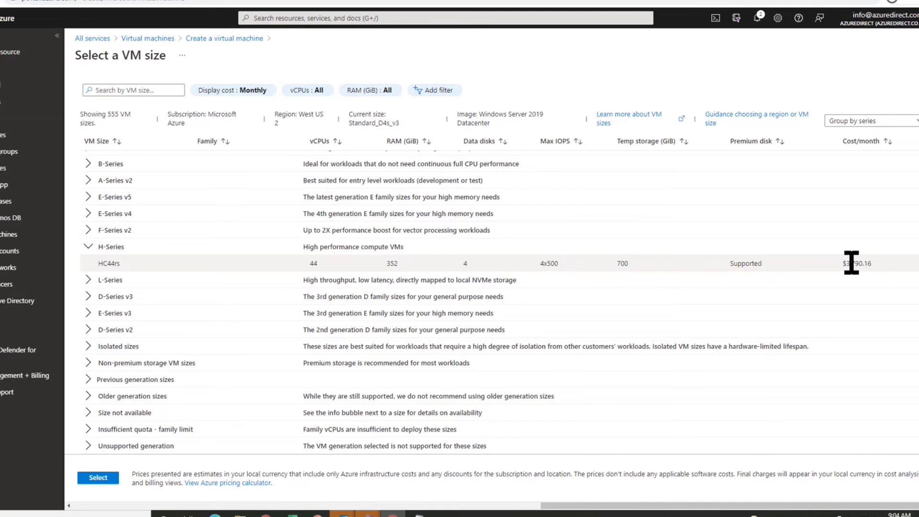
click(89, 247)
scroll(158, 310, up, 1)
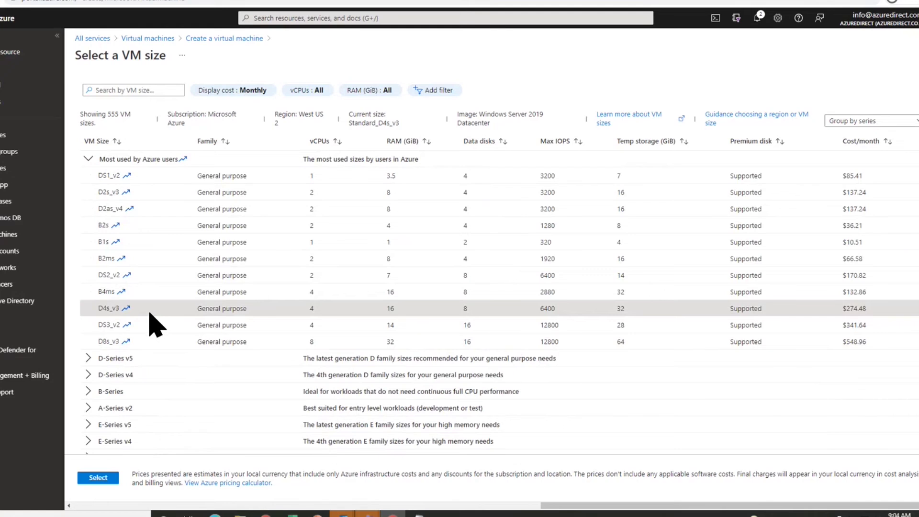
- Confirm Standard_D4s_v3 (4 vCPUs, 16 GiB, $274.48/month) as the VM size
click(98, 478)
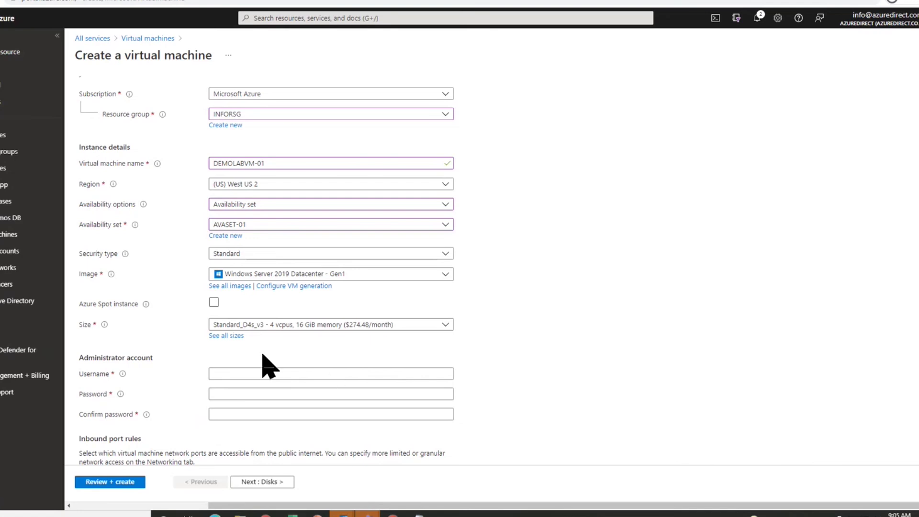
- Enter the administrator username, then type the account password in Password and Confirm password
click(254, 374)
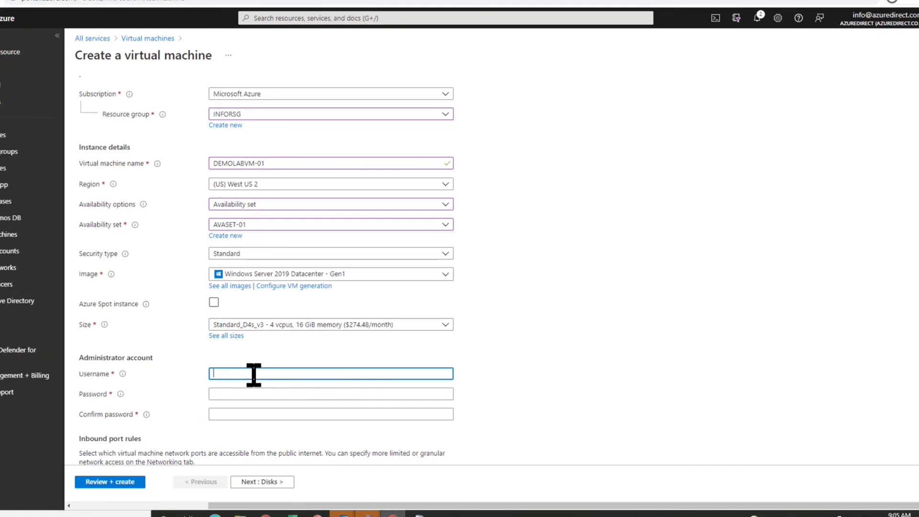
text(demouser)
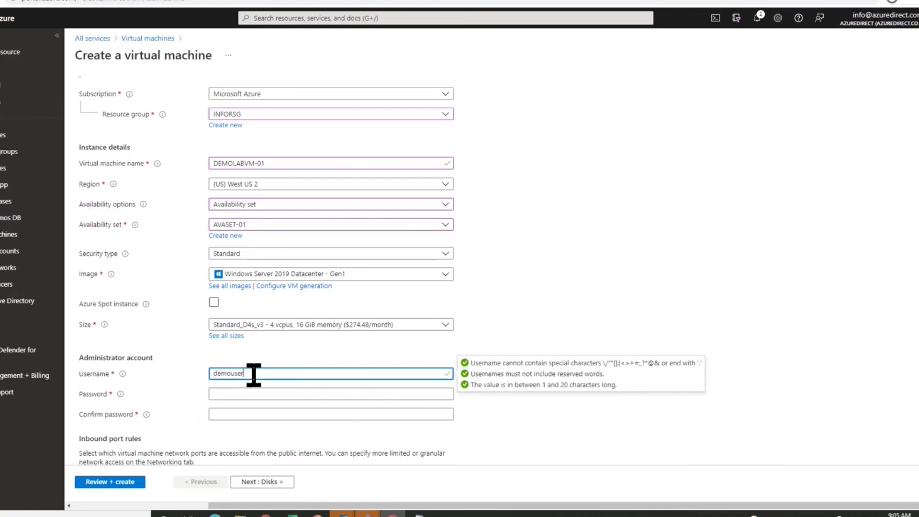
click(91, 515)
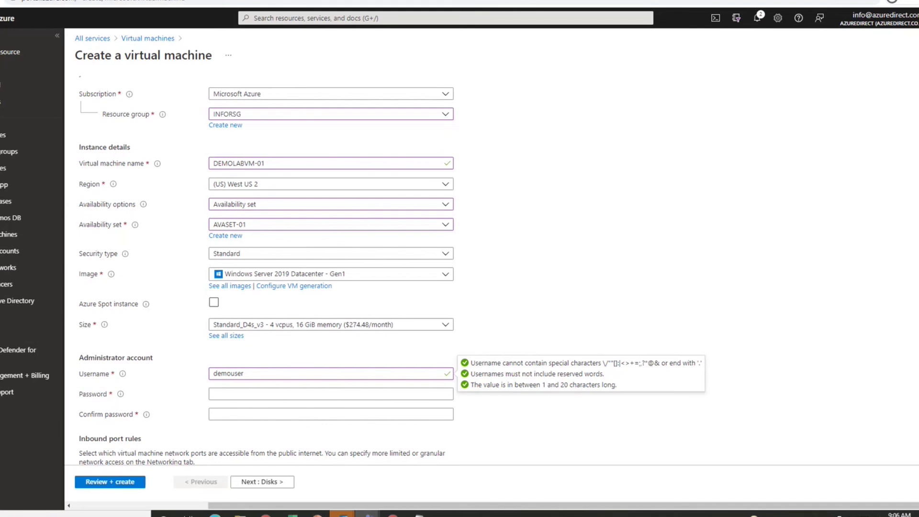
click(220, 393)
text(Password@123)
click(246, 414)
text(Password@123)
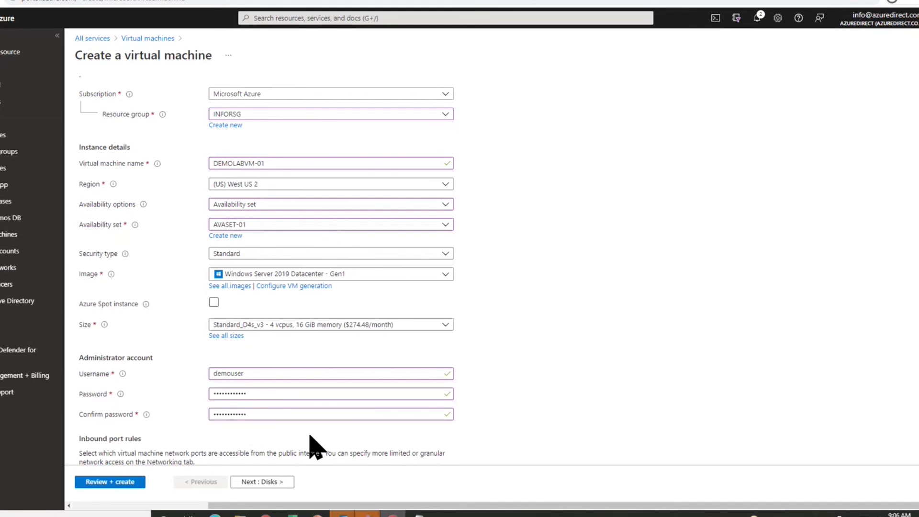
scroll(313, 435, down, 3)
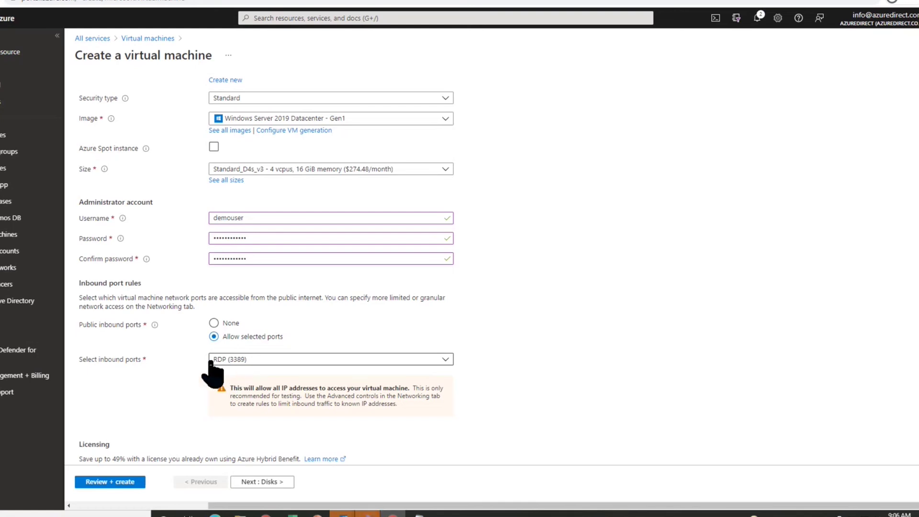
scroll(188, 352, down, 1)
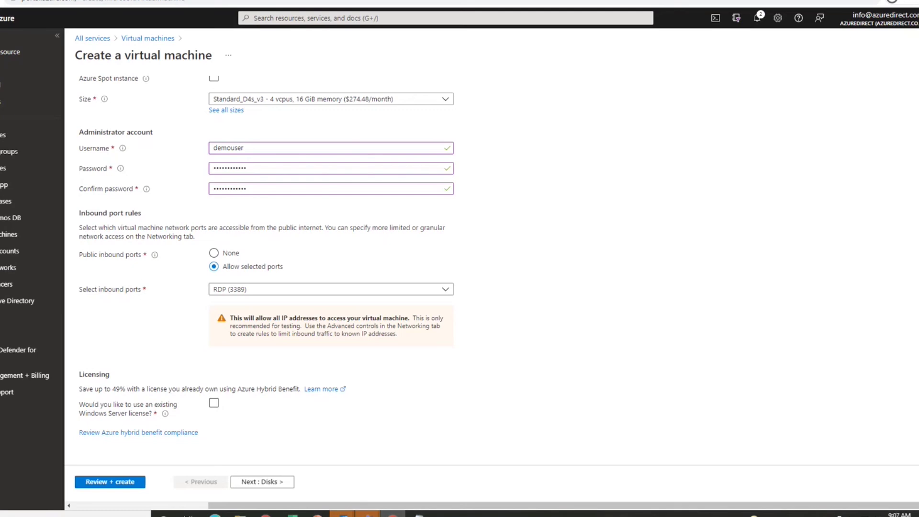
- Use an existing Windows Server license and confirm Software Assurance eligibility for Hybrid Benefit
click(214, 404)
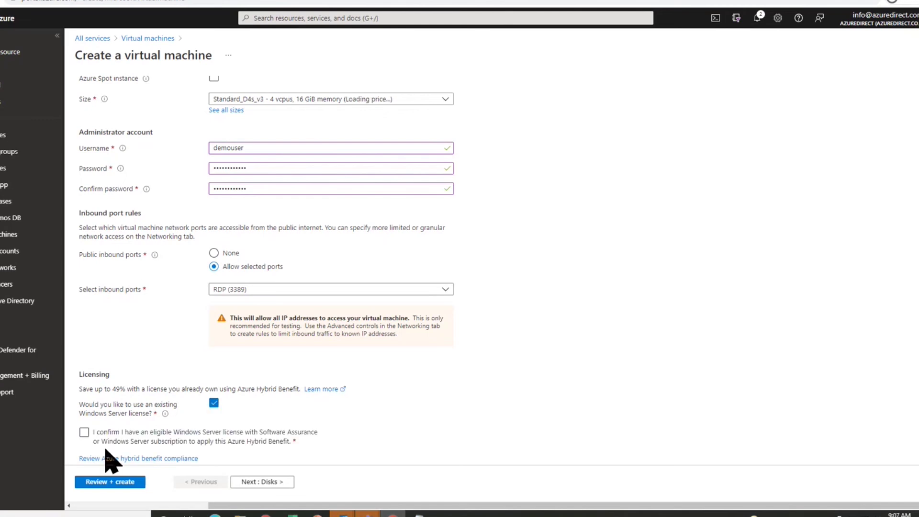
click(84, 433)
- Proceed to the Disks settings, keeping Premium SSD with platform-managed key encryption
click(253, 482)
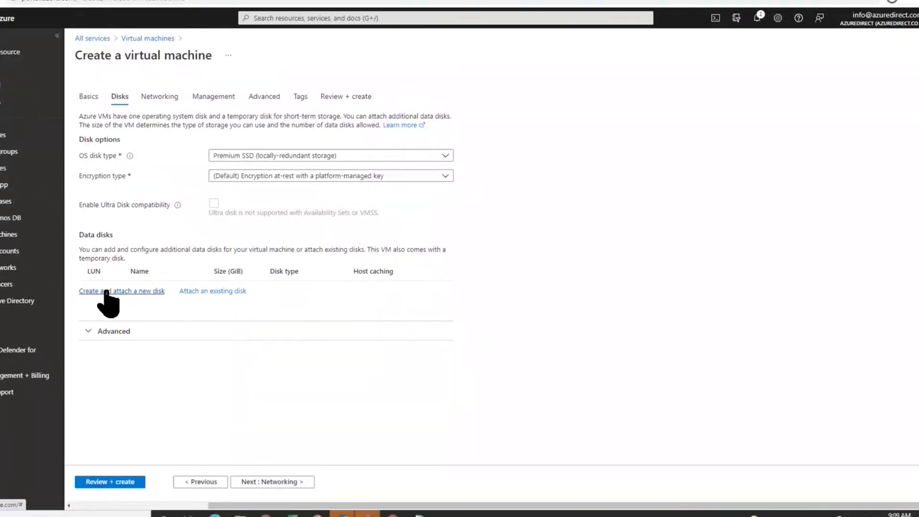
click(106, 291)
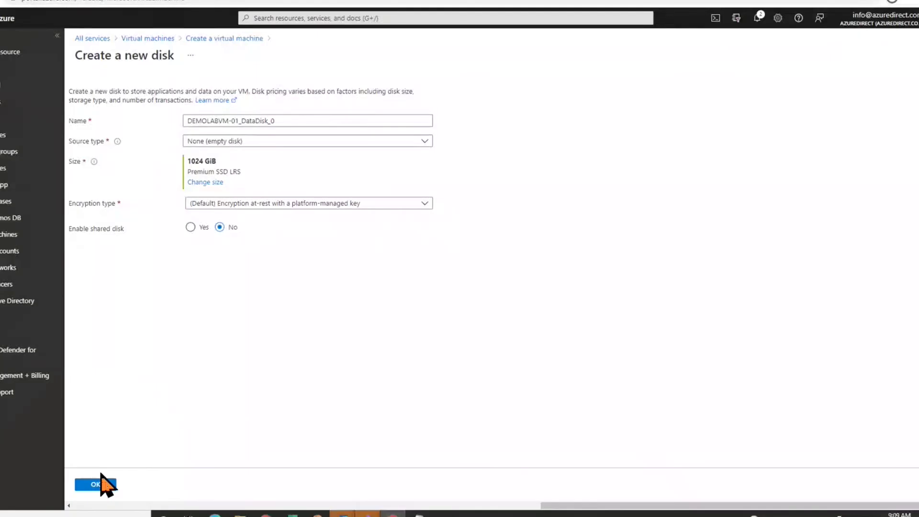
click(98, 484)
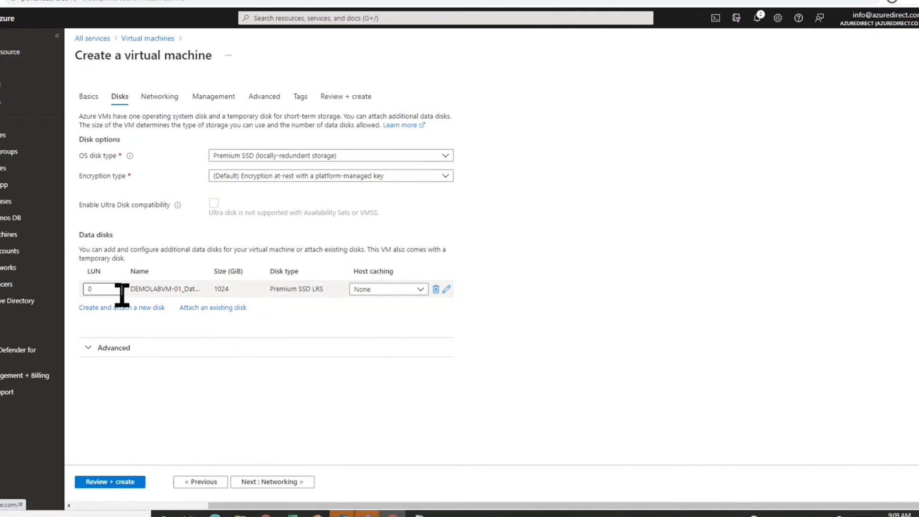
- In Networking, set the NIC security group to Advanced with a new DEMOLABVM-01-nsg on VN-01
click(277, 482)
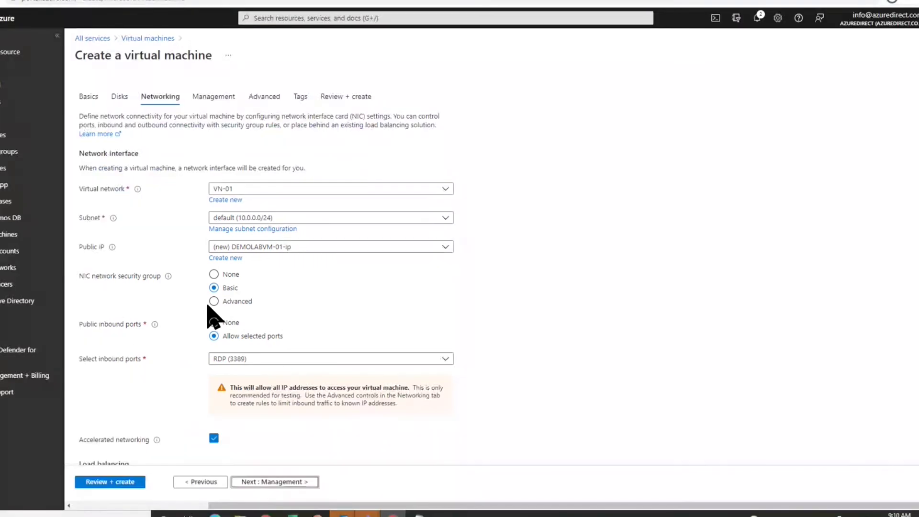
click(213, 304)
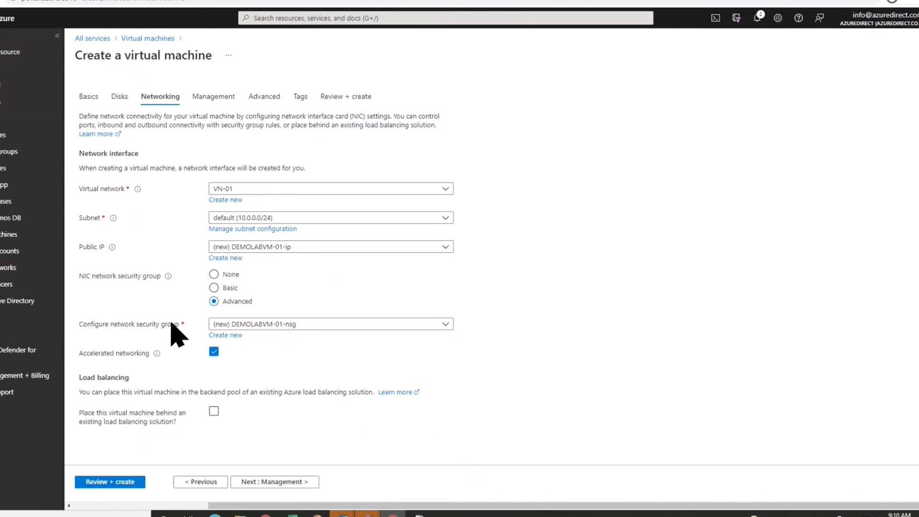
- Pass through Management, Advanced and Tags to Review + create, where validation passes
click(250, 483)
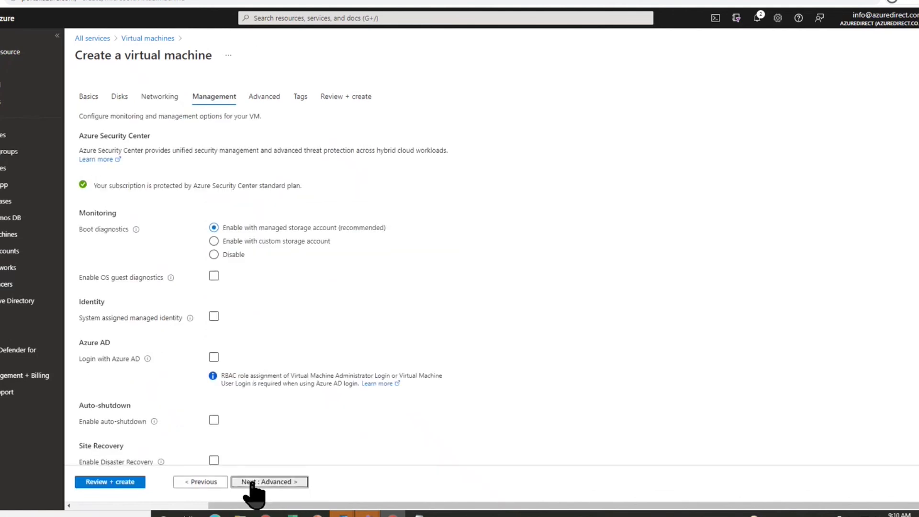
click(251, 482)
click(251, 483)
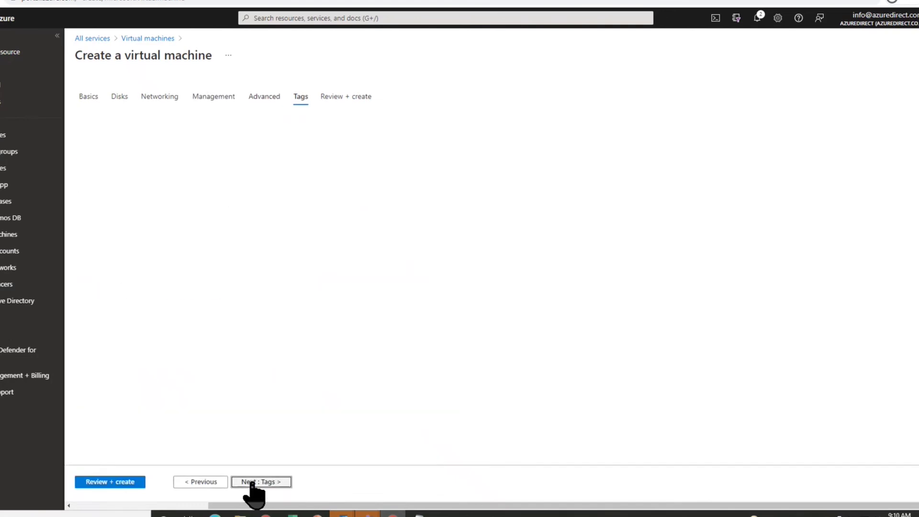
click(252, 481)
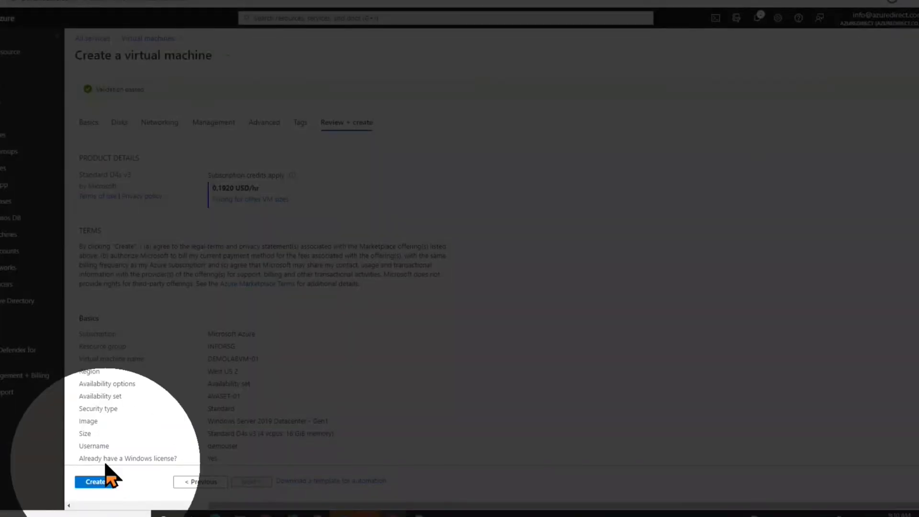
- Create DEMOLABVM-01 in INFORSG, West US 2, at Standard D4s v3 (0.1920 USD/hr)
click(101, 481)
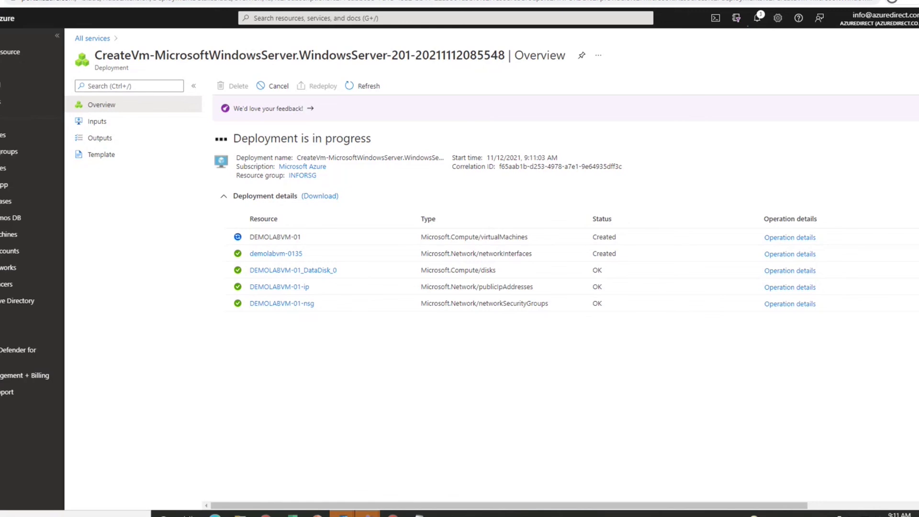
- Search the portal for 'reco' and open the Recovery Services vaults list
click(281, 18)
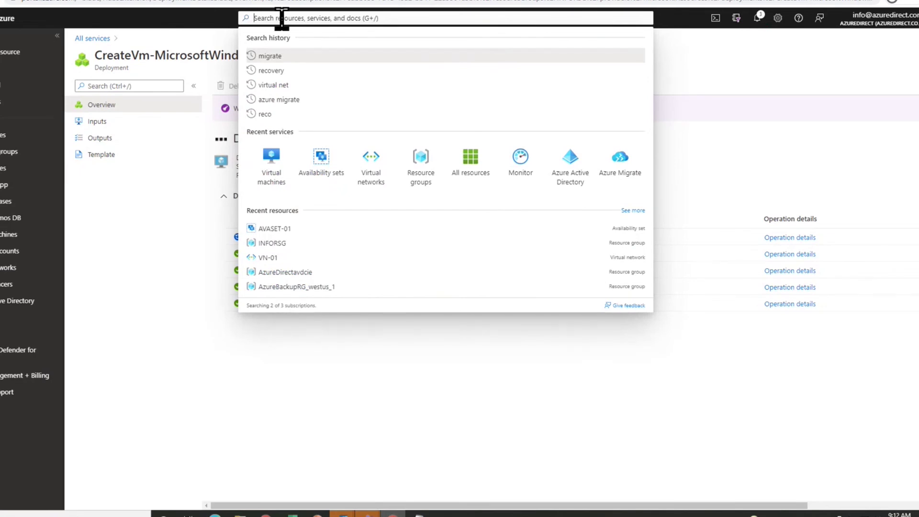
text(re)
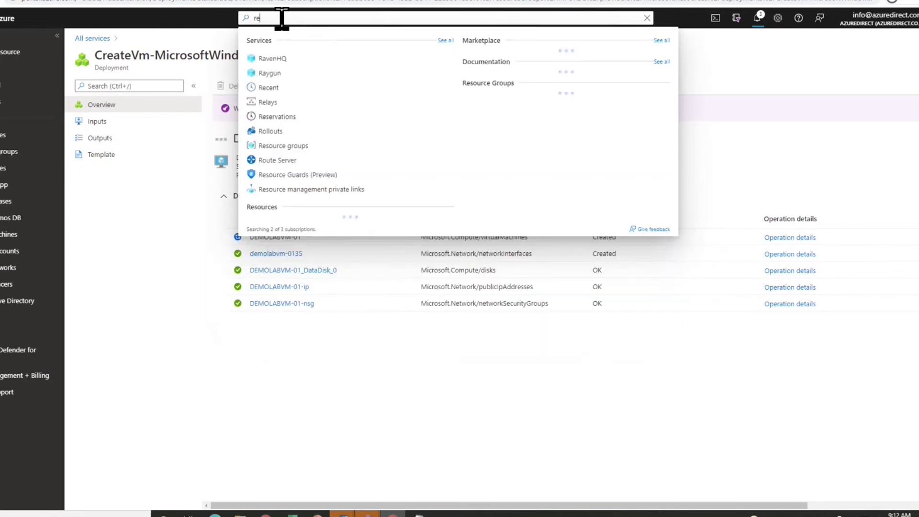
text(co)
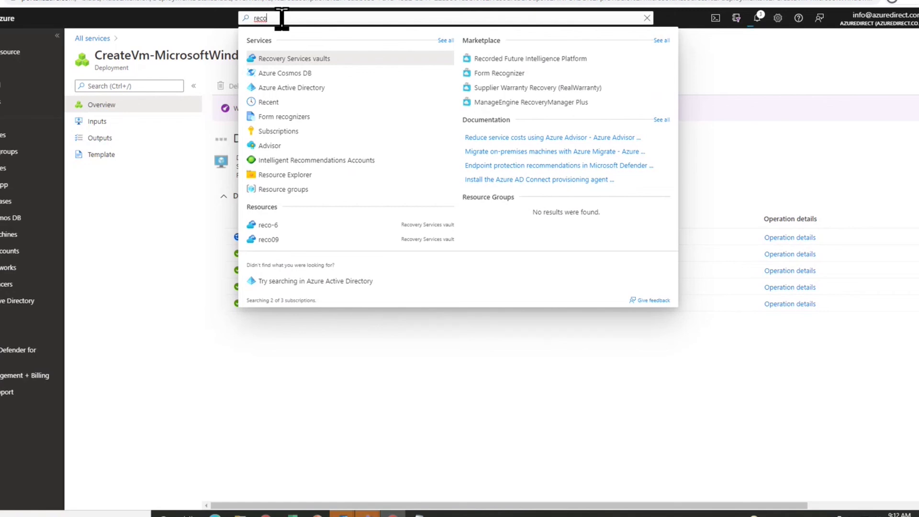
click(290, 59)
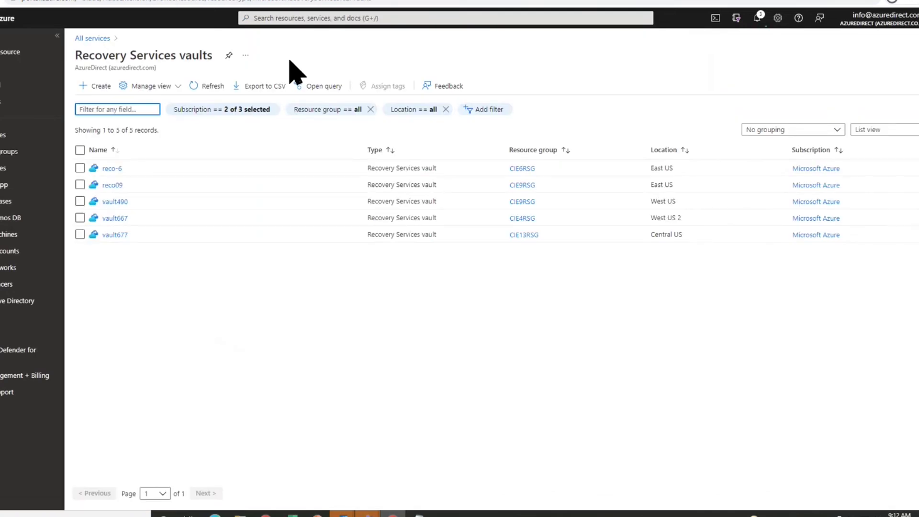
- Fill in a new vault named RECO-01 in resource group INFORSG and proceed to Review + create
click(89, 87)
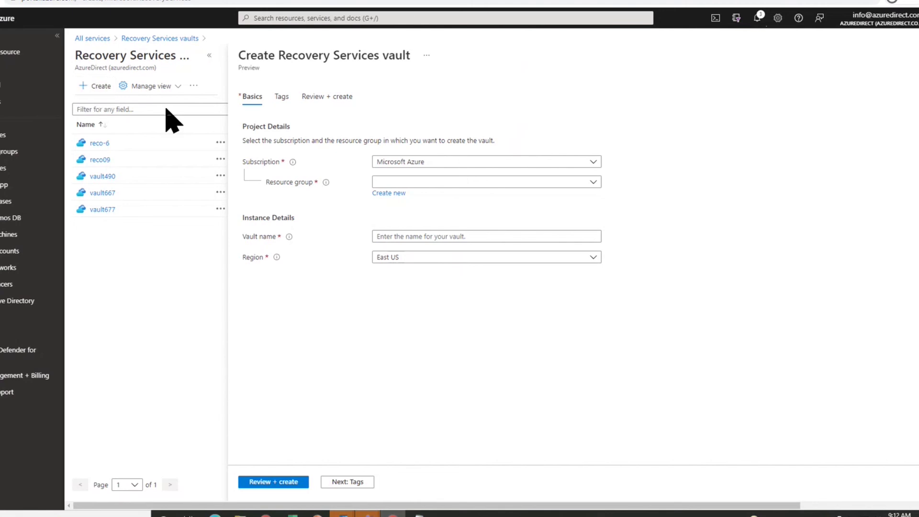
click(428, 181)
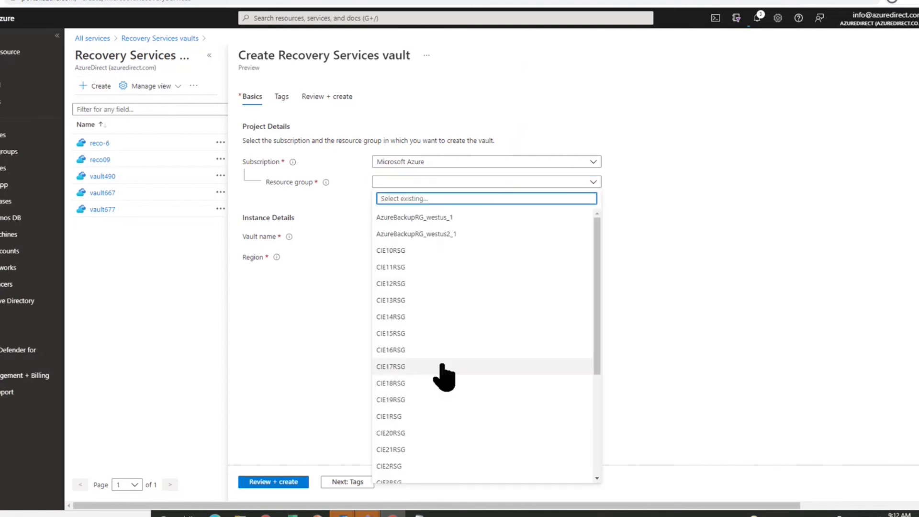
scroll(445, 389, down, 5)
click(417, 426)
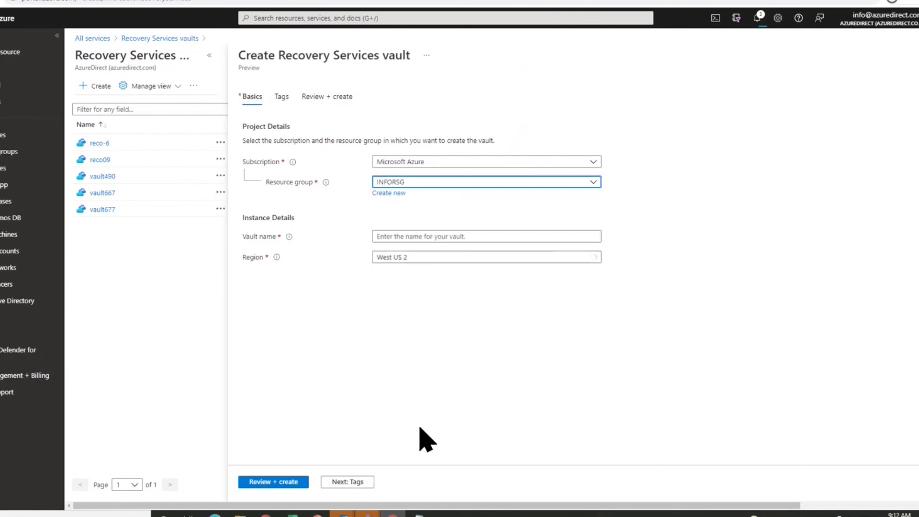
click(410, 240)
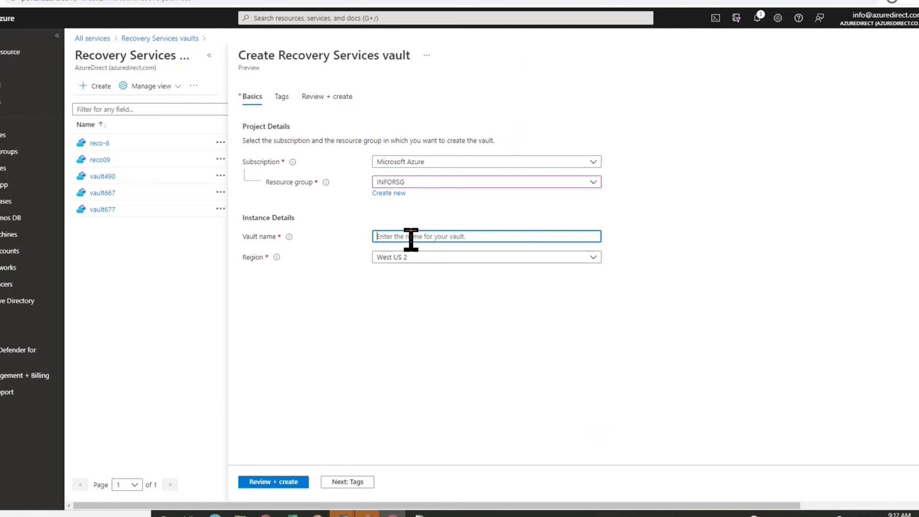
text(RECO-01)
click(259, 482)
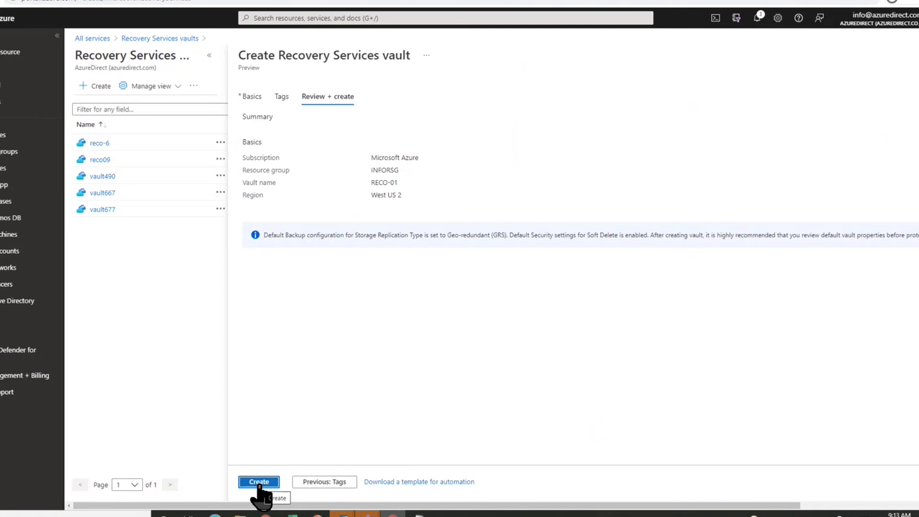
- Create the RECO-01 vault and wait until its deployment reports complete
click(258, 482)
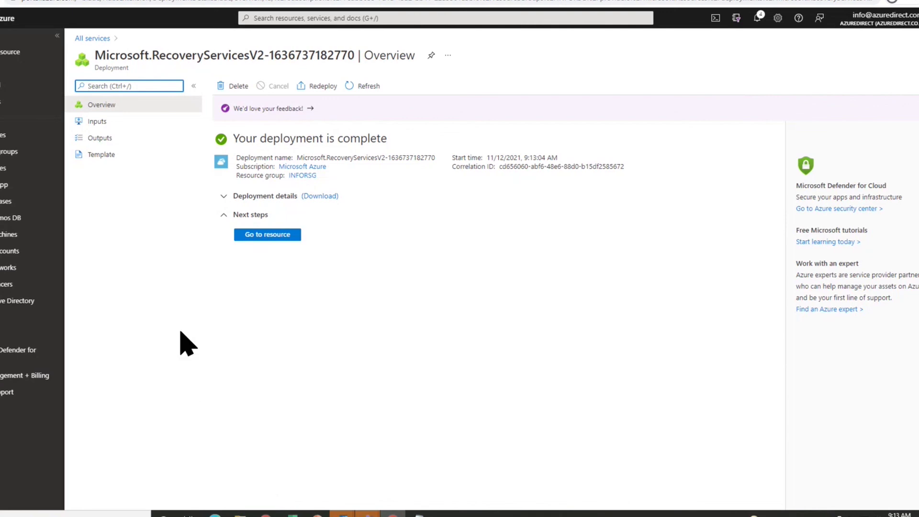
mouse_move(7, 168)
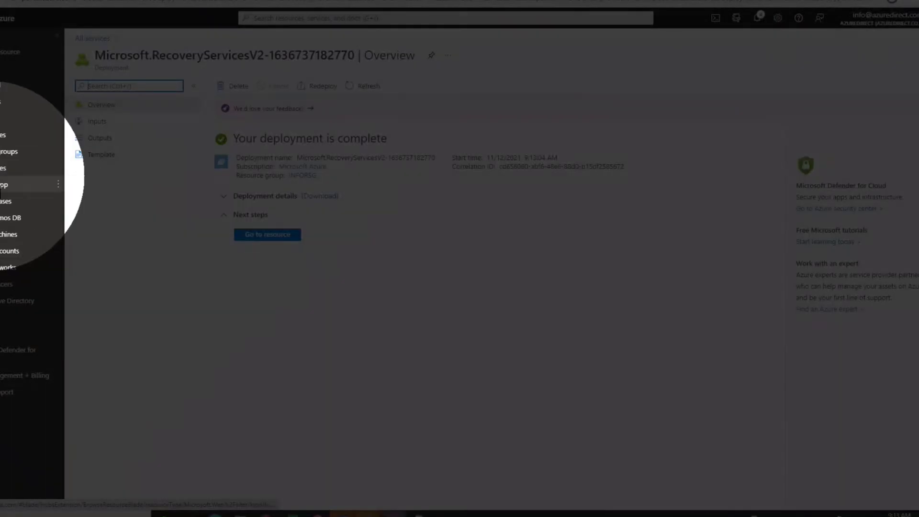
mouse_move(28, 151)
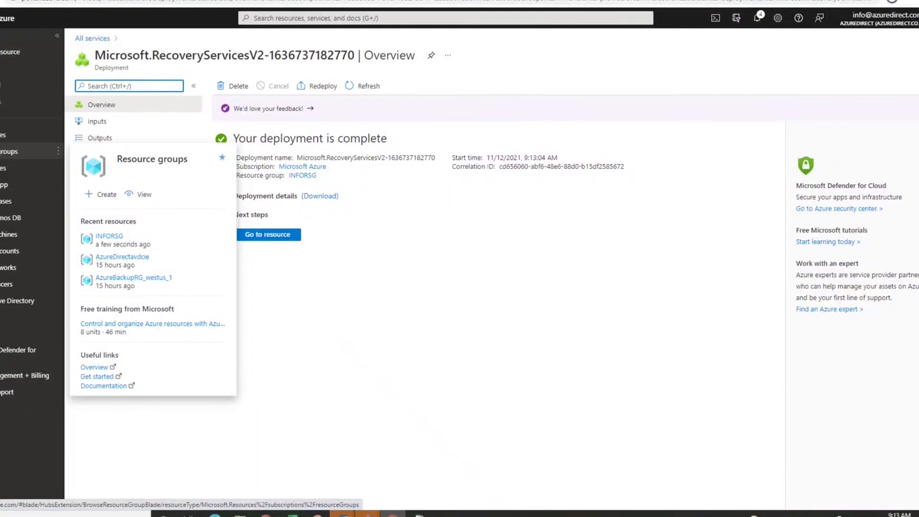
- Open INFORSG from Resource groups to list its 9 resources, including DEMOLABVM-01 and RECO-01
click(29, 152)
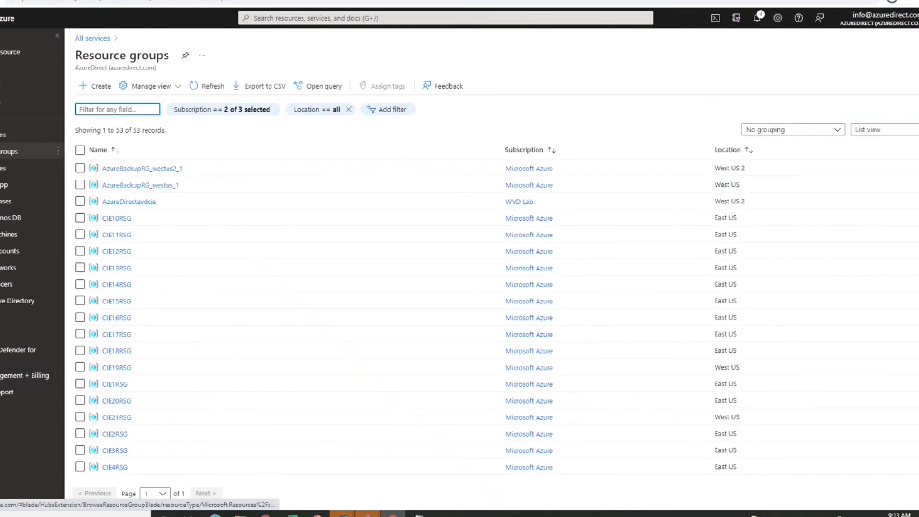
scroll(122, 431, down, 5)
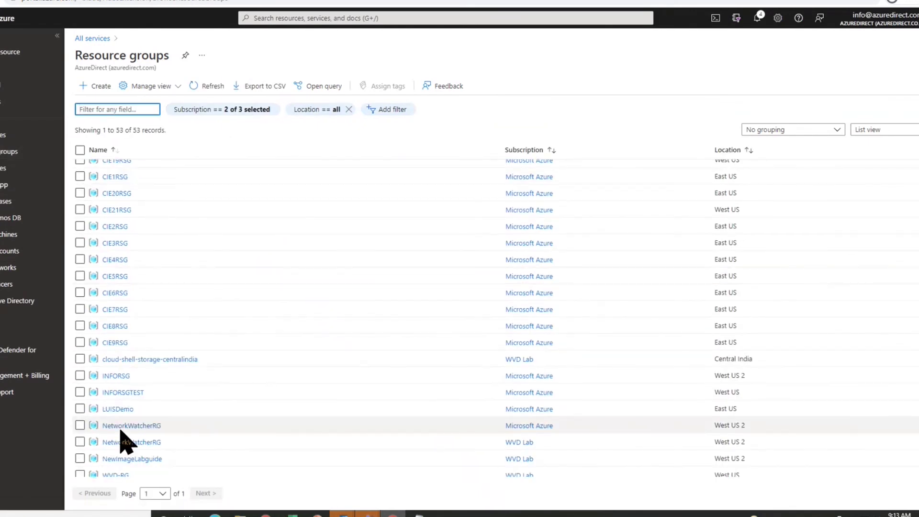
mouse_move(120, 377)
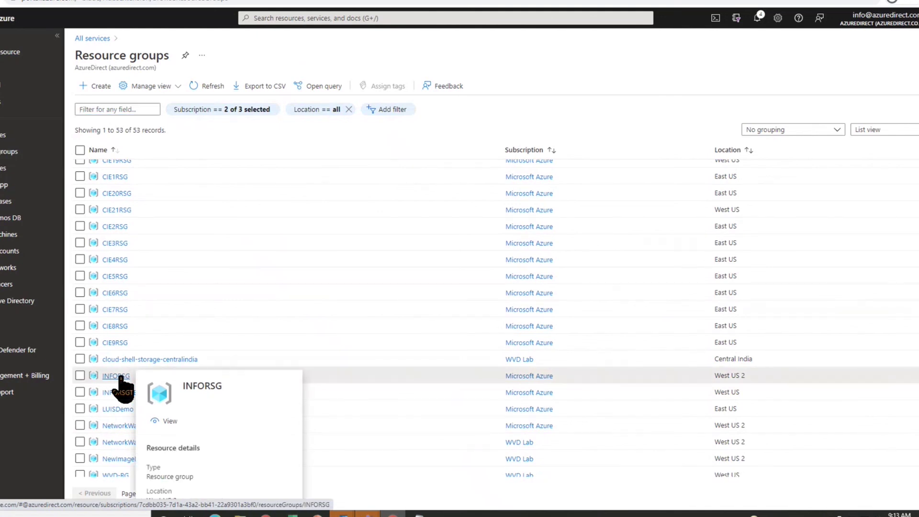
click(119, 377)
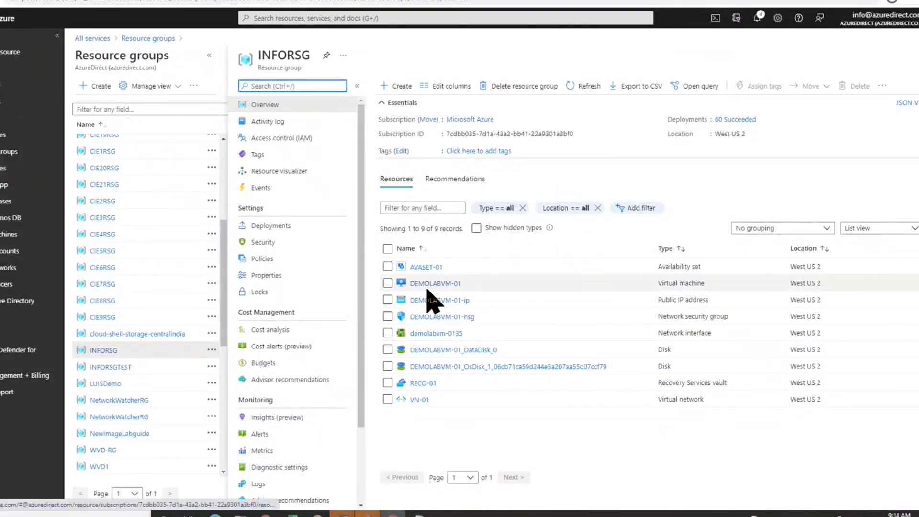
mouse_move(430, 287)
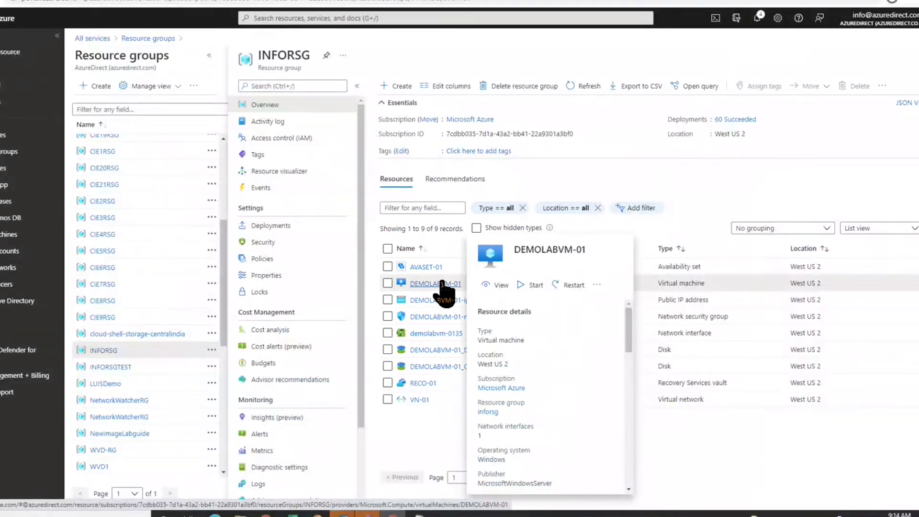
- Open DEMOLABVM-01 and go to its Backup page under Operations
click(441, 284)
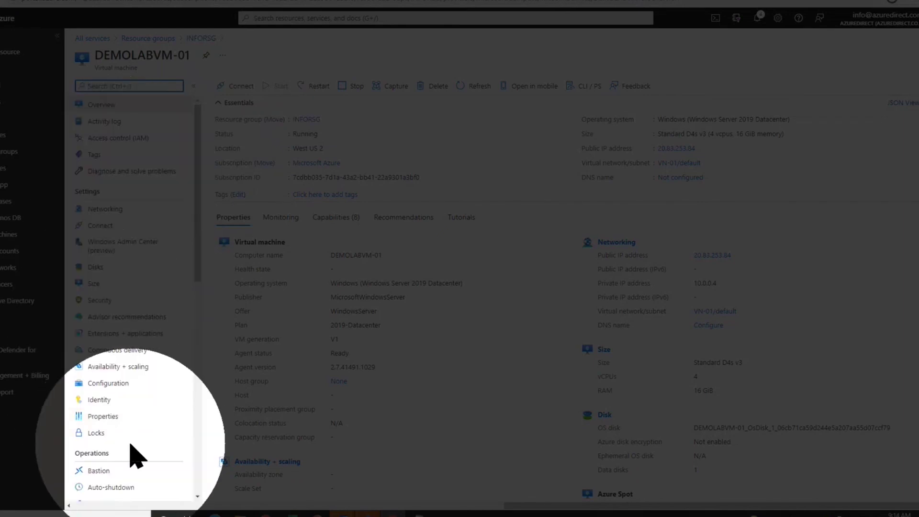
scroll(134, 445, down, 3)
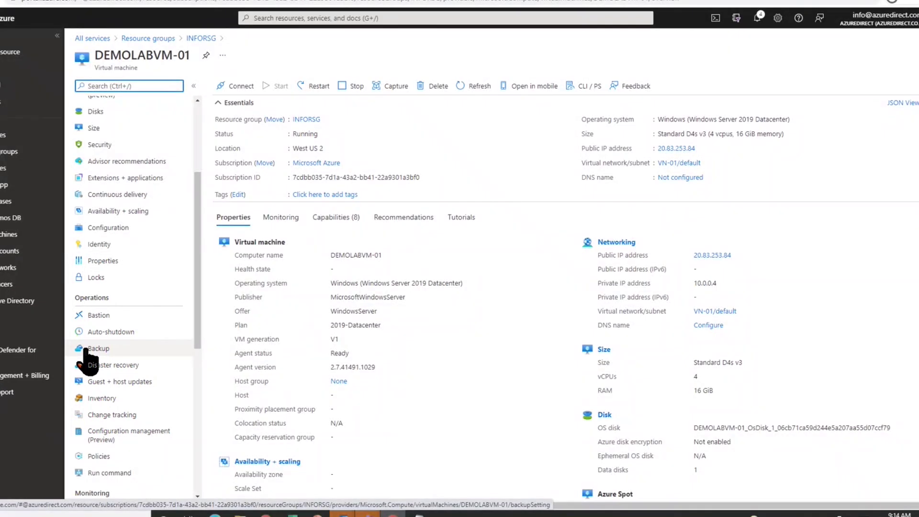
click(86, 349)
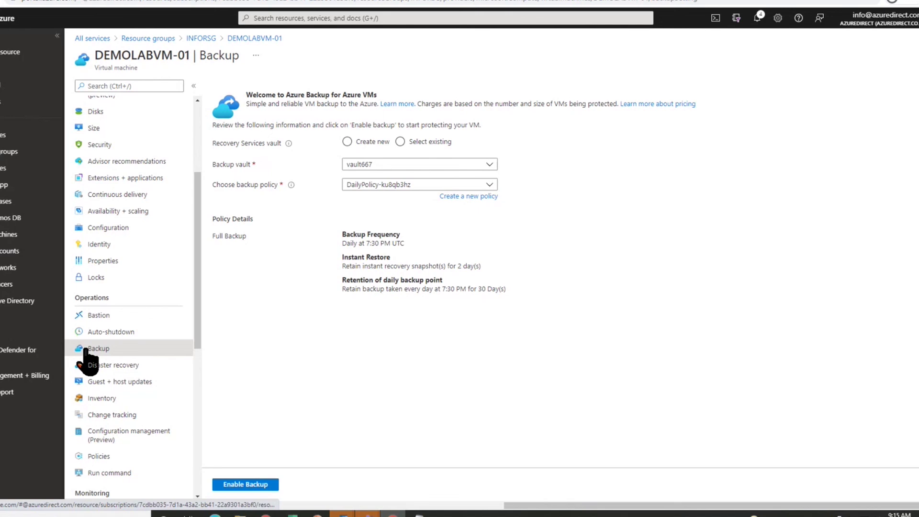
- Point the backup at existing vault RECO-01 with DefaultPolicy, daily at 3:00 AM UTC
click(400, 142)
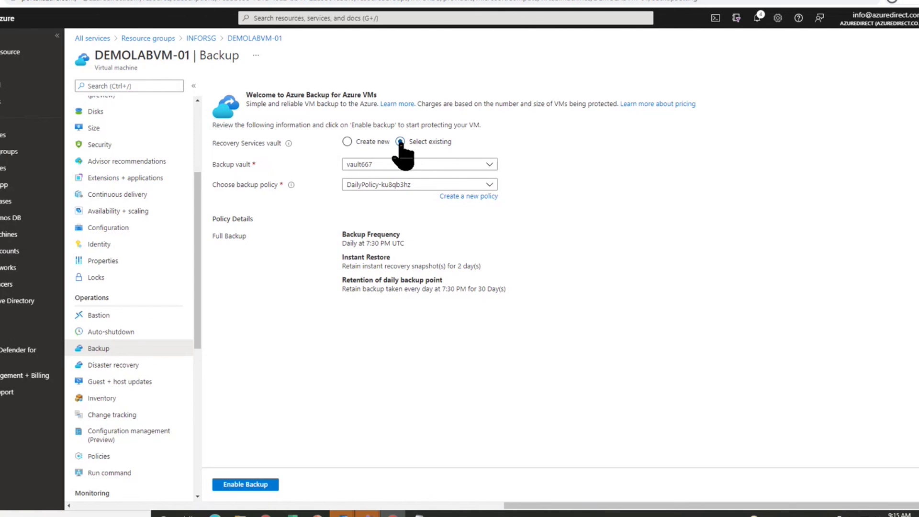
click(423, 165)
click(382, 214)
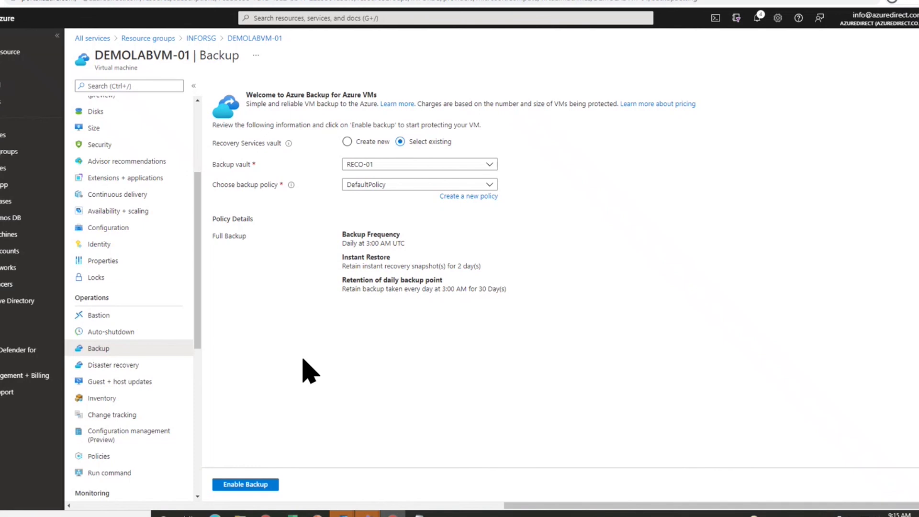
scroll(128, 321, up, 2)
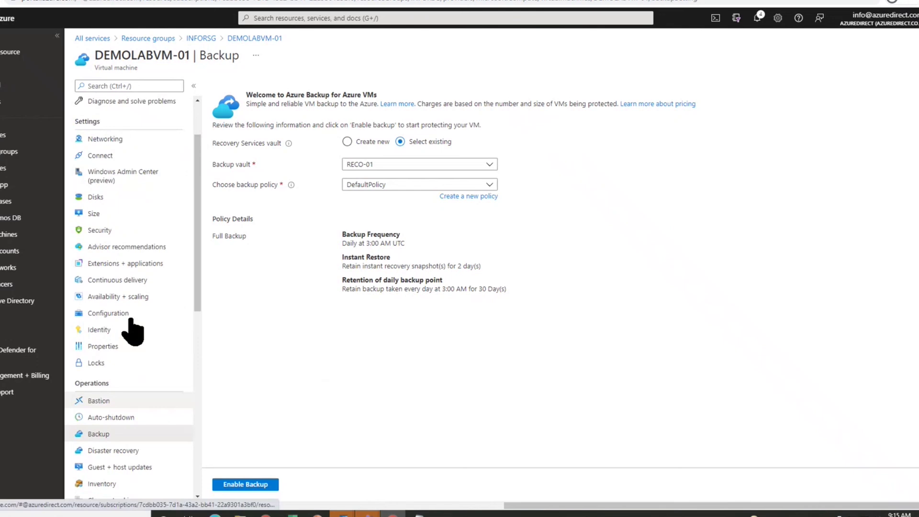
scroll(131, 321, up, 2)
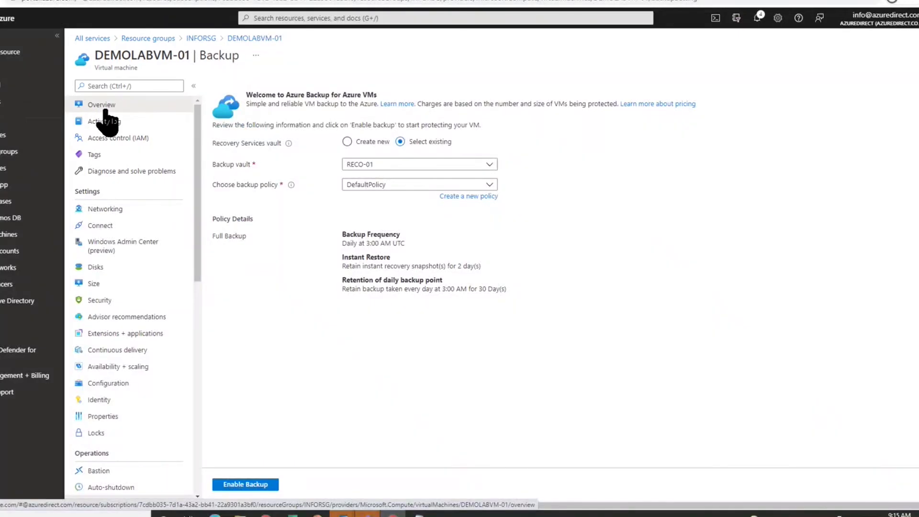
- From DEMOLABVM-01's Overview, open the RDP connection for 20.83.253.84 on port 3389
click(105, 111)
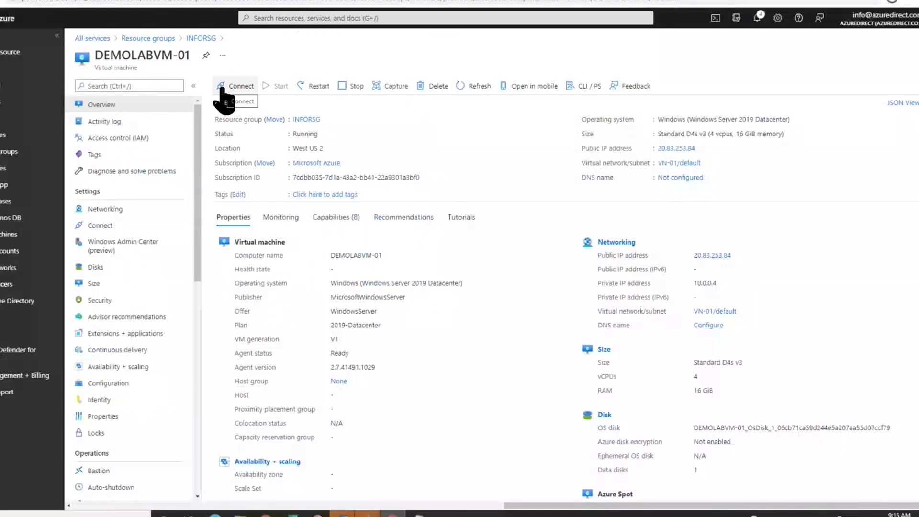
click(221, 90)
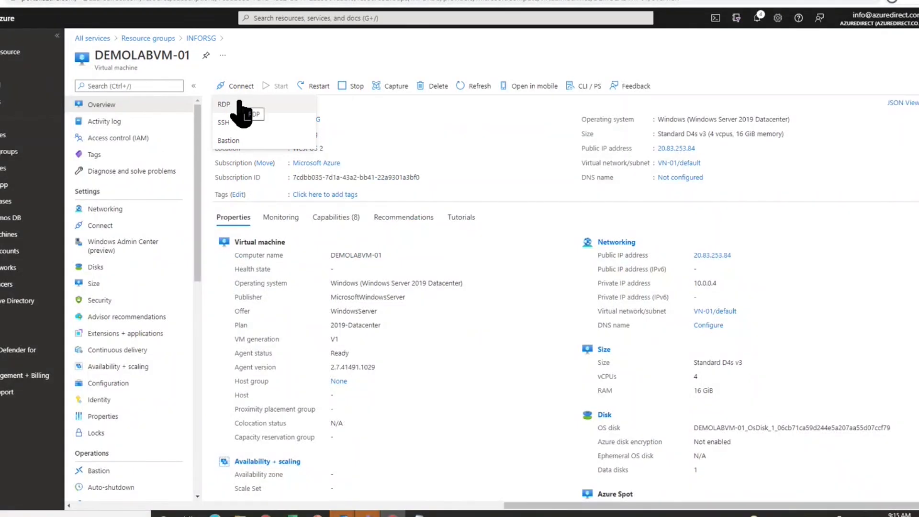
click(238, 103)
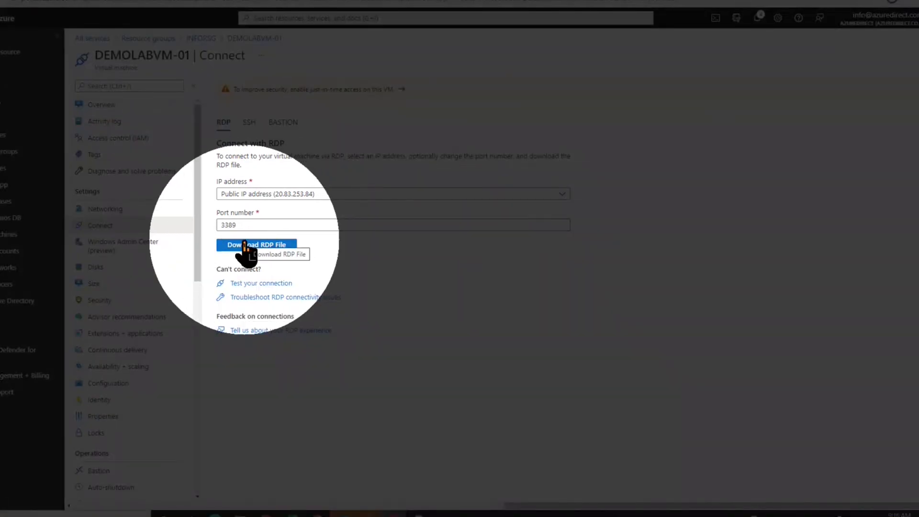
- Download DEMOLABVM-01's RDP file and open it from the browser's download bar
click(244, 243)
key(Right)
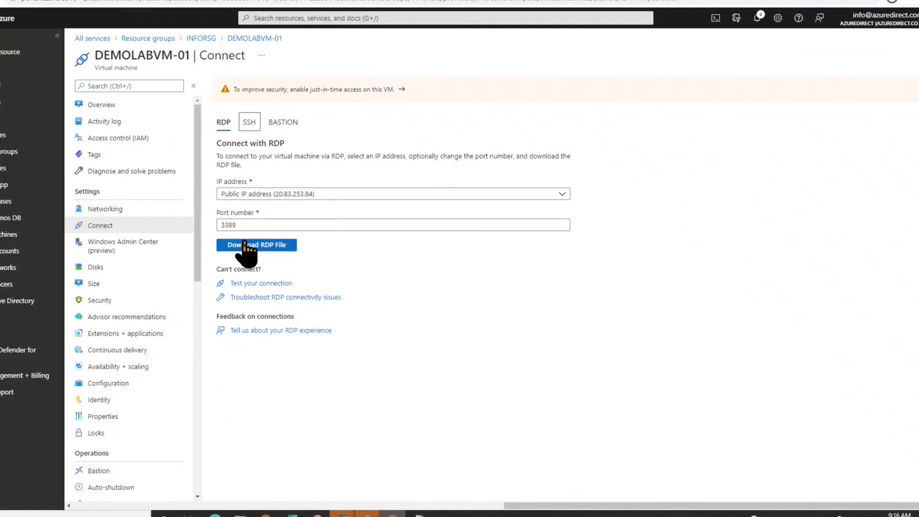
click(244, 244)
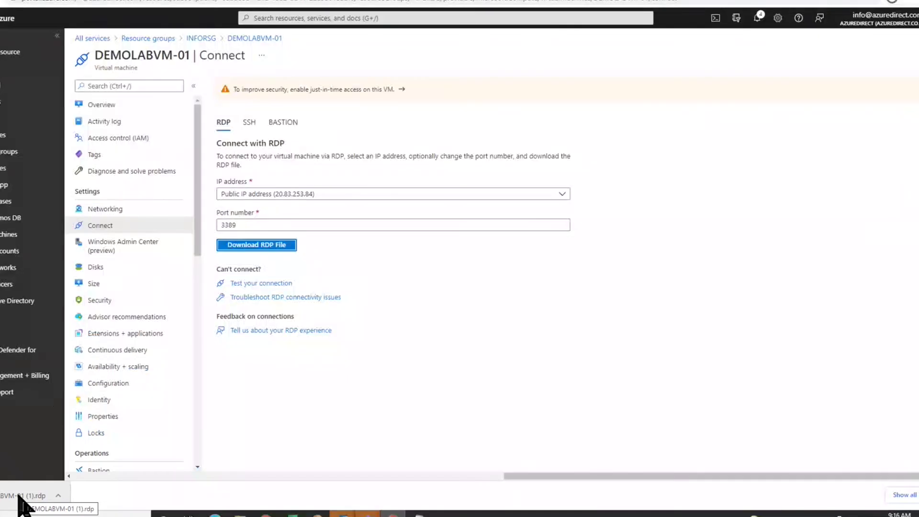
click(19, 498)
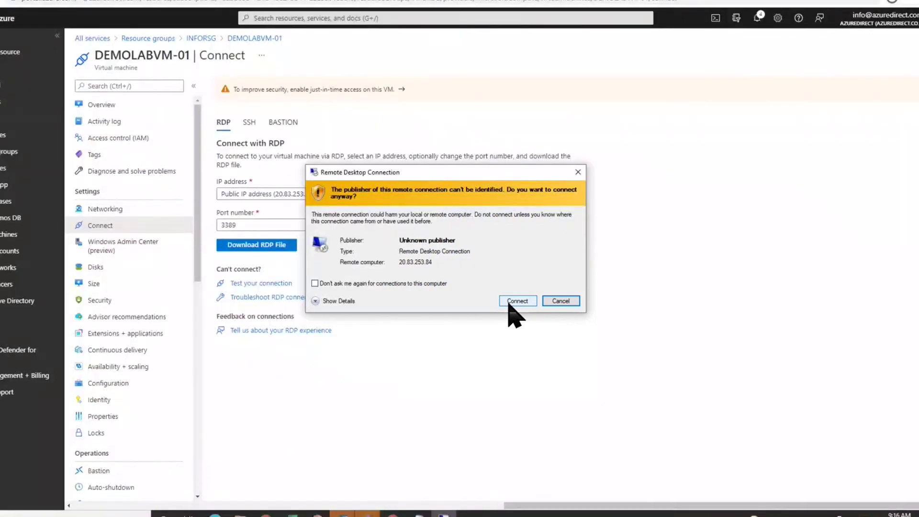
- Accept the unknown-publisher warning to continue connecting to 20.83.253.84
click(508, 302)
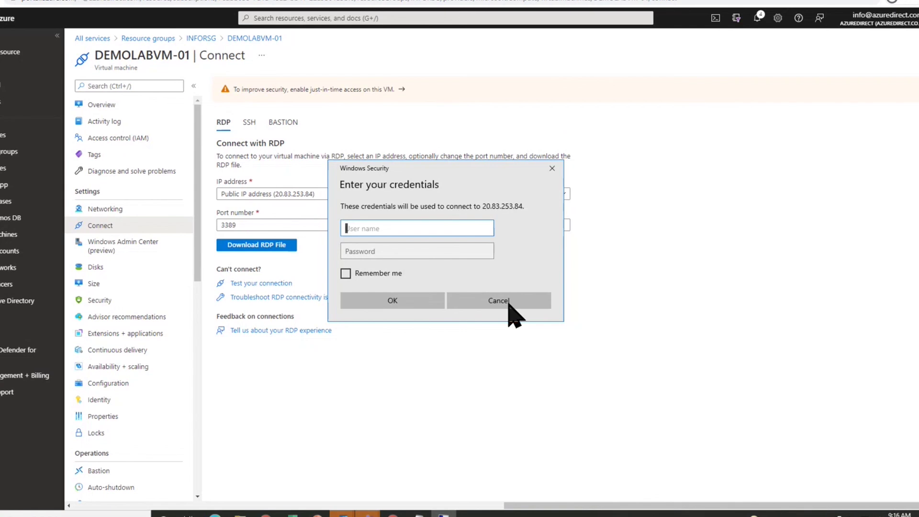
- Sign in with the VM's username and password, re-entering the password, and accept the certificate warning
text(demouser)
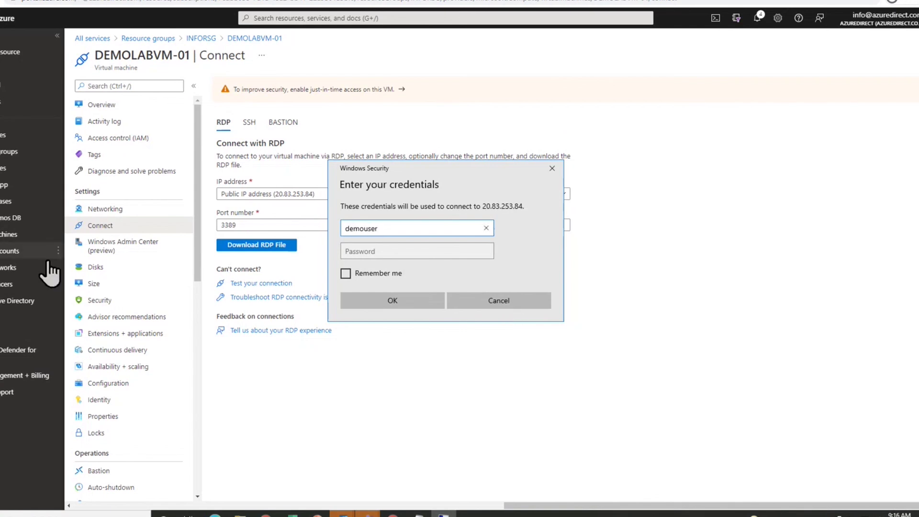
click(385, 252)
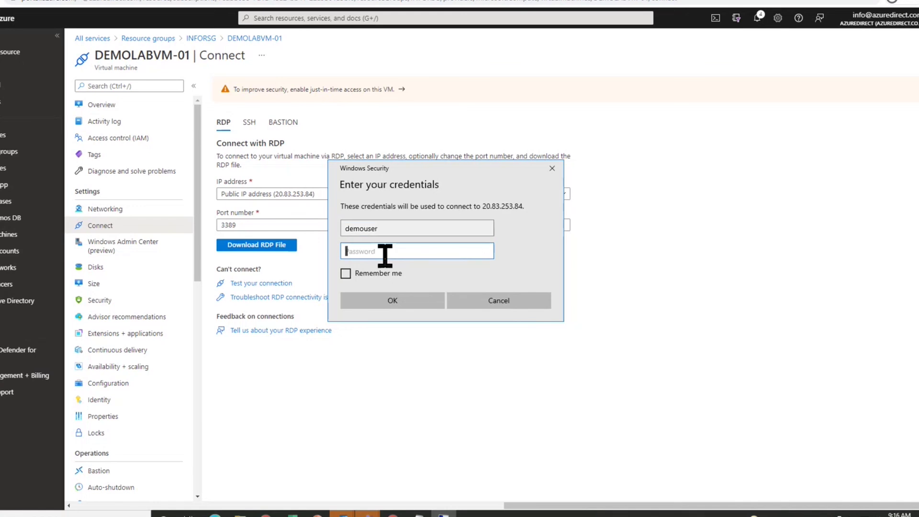
text(•••••••••••)
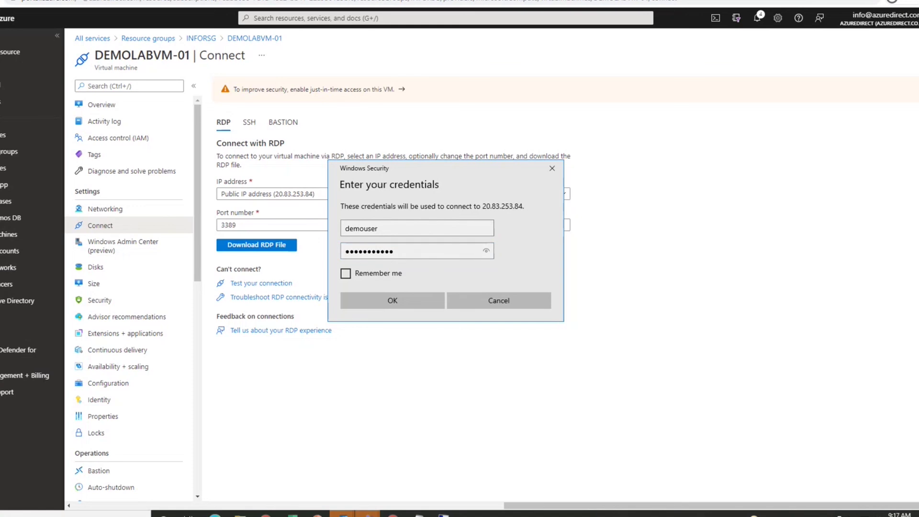
click(415, 252)
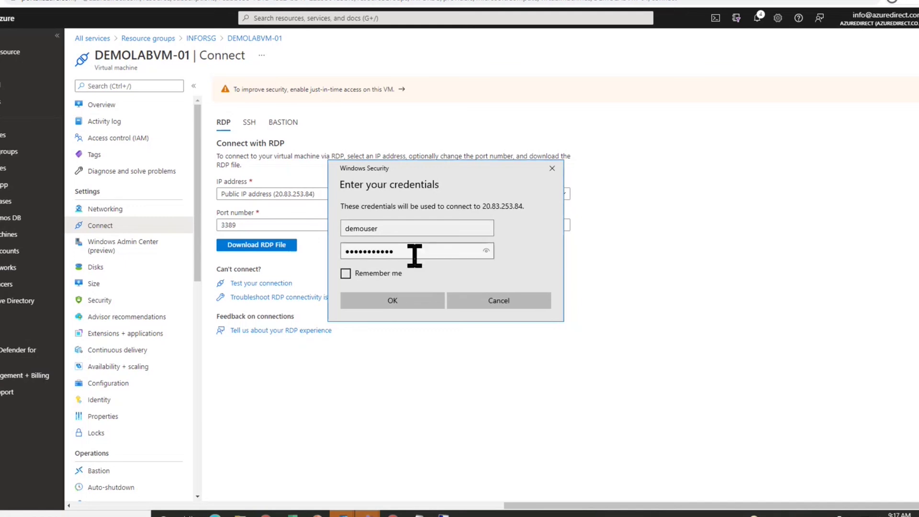
click(410, 293)
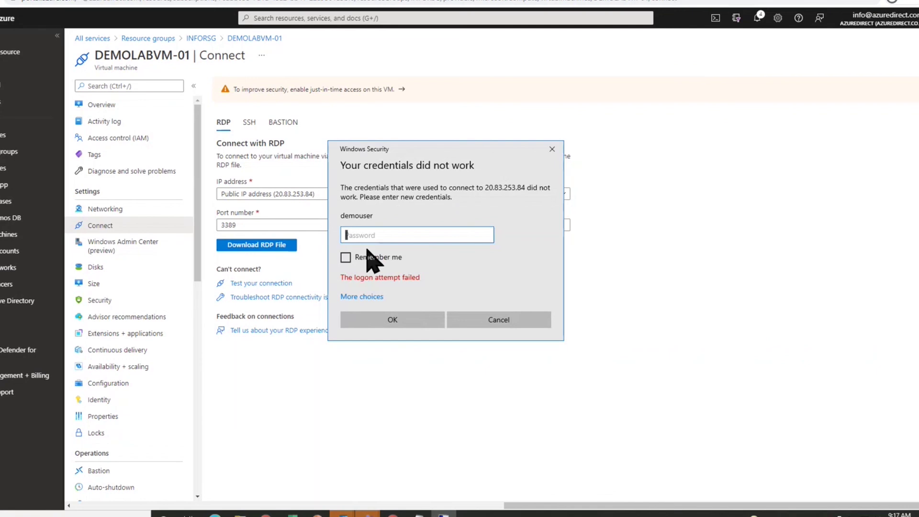
text(************)
key(Return)
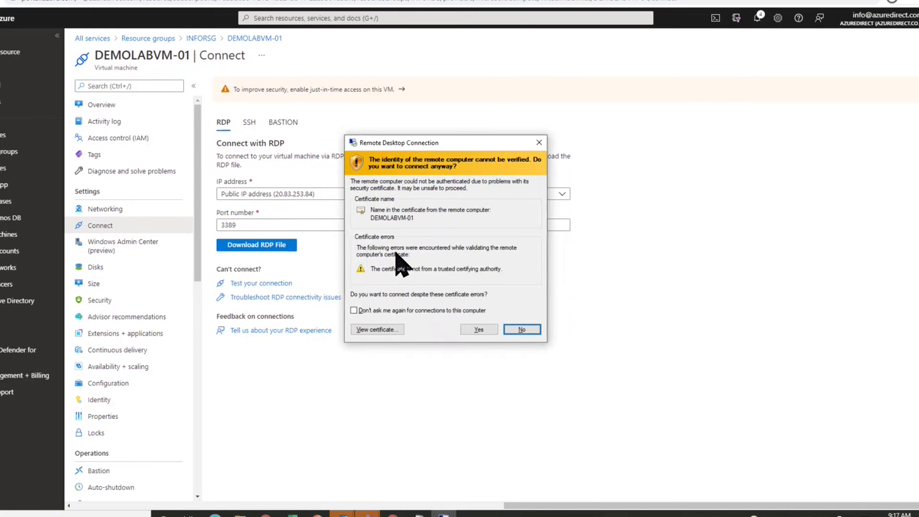
click(479, 329)
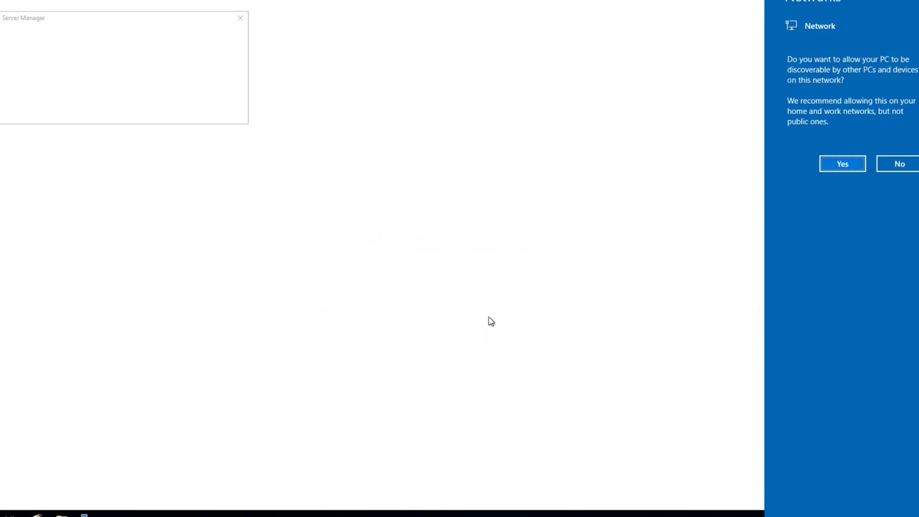
- Browse This PC in File Explorer to see drives C:, D: and E:, then minimize it
click(842, 164)
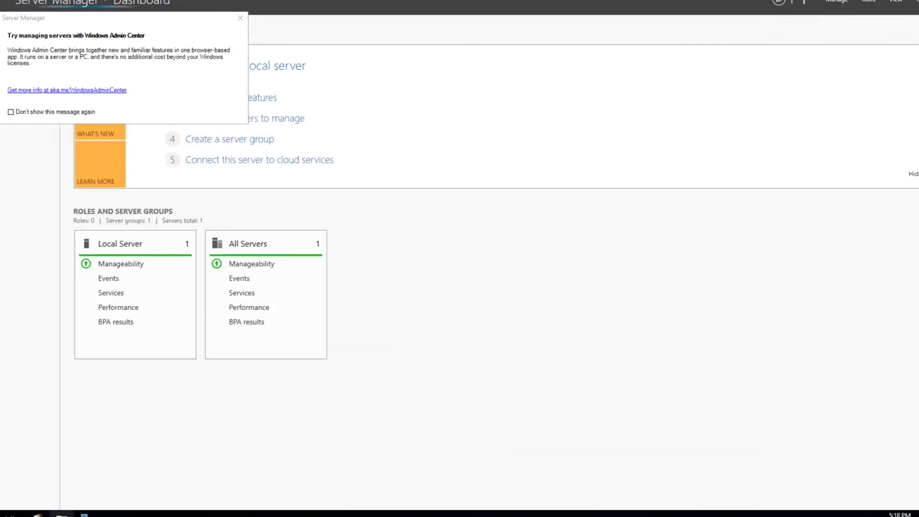
click(61, 514)
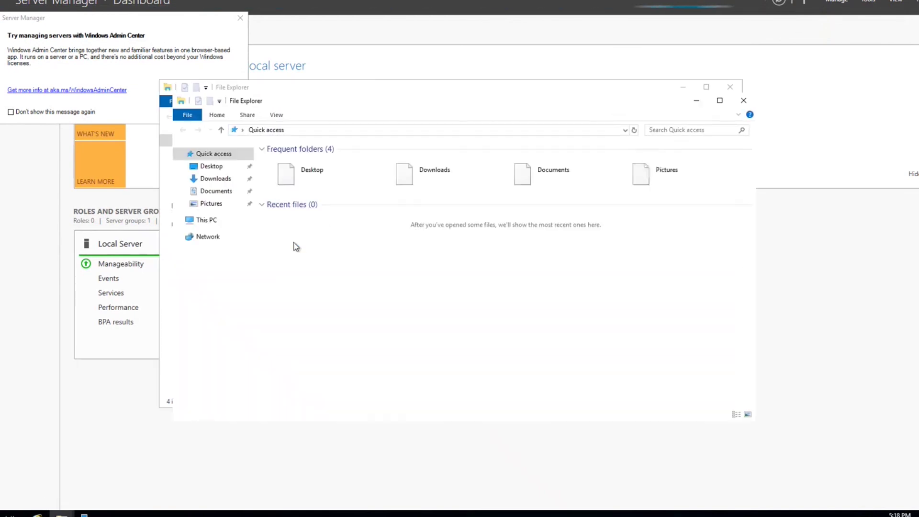
click(205, 220)
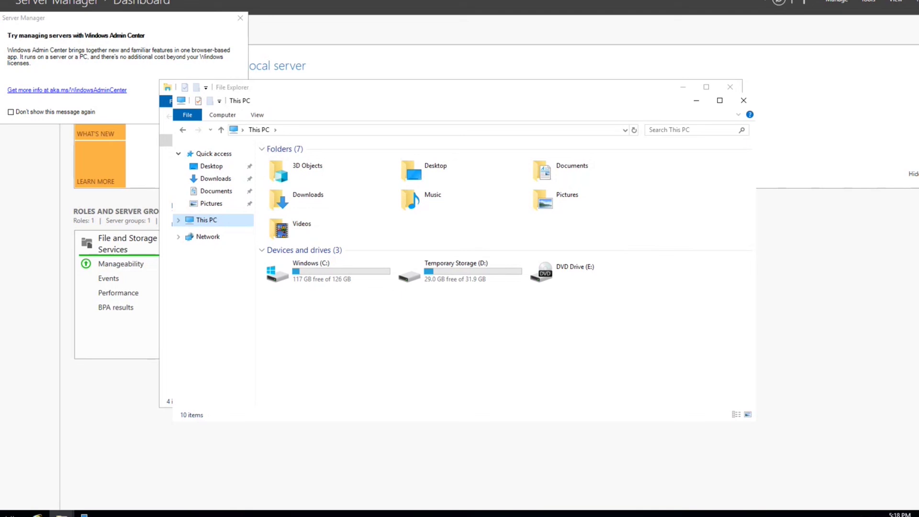
click(240, 18)
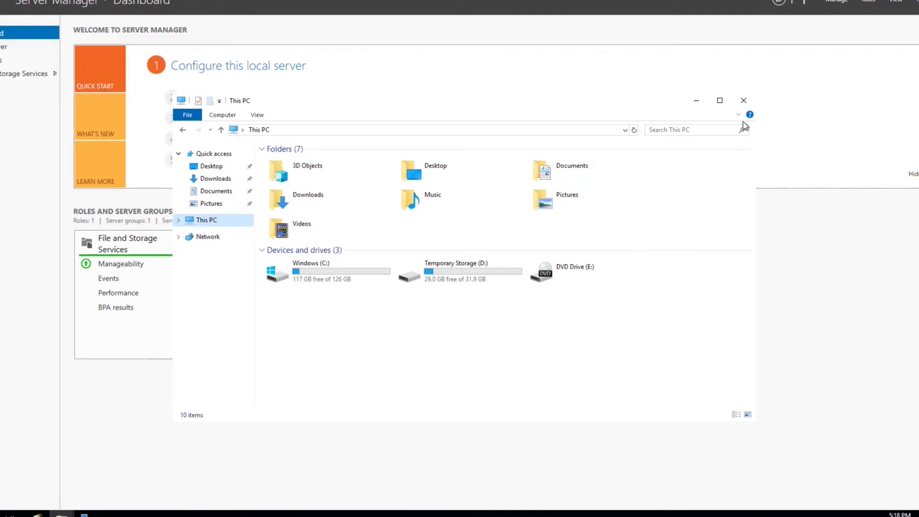
click(696, 101)
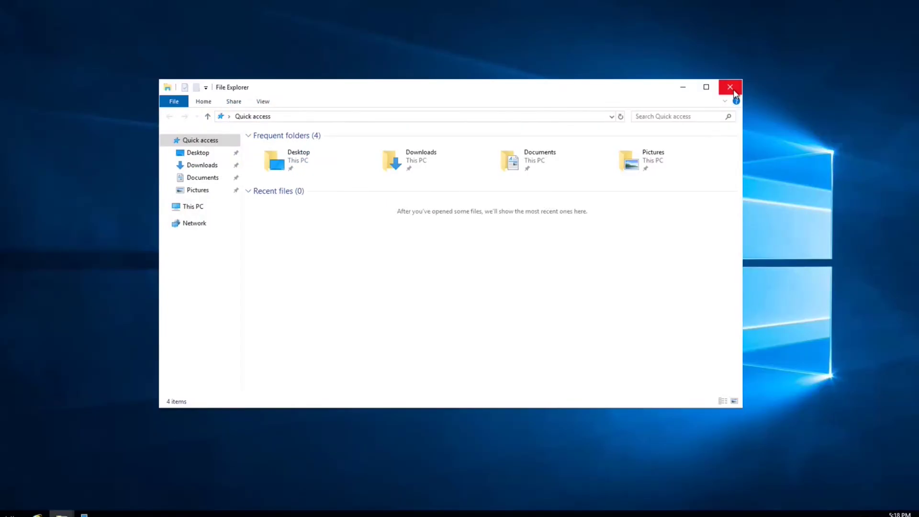
- Close File Explorer, disconnect the RDP session, and uncover the Azure Optimization Workshop flyer
click(730, 88)
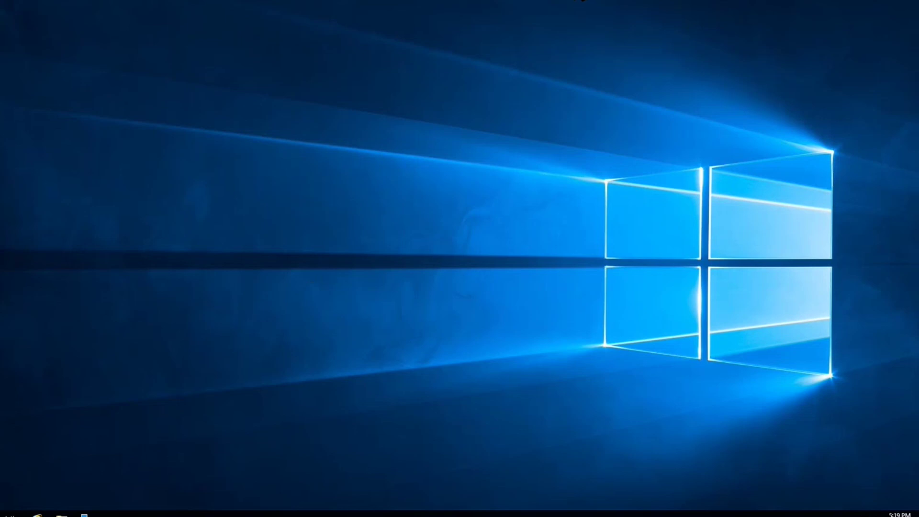
click(581, 0)
click(479, 266)
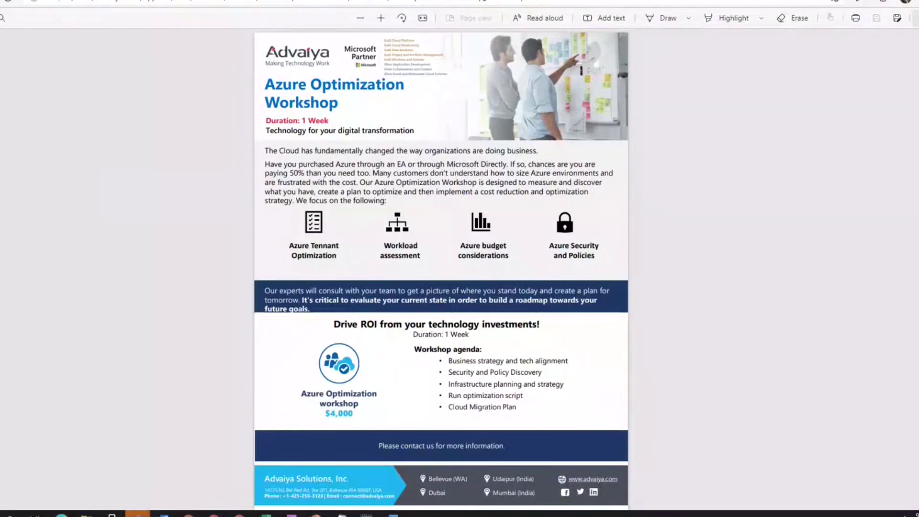
key(alt+Tab)
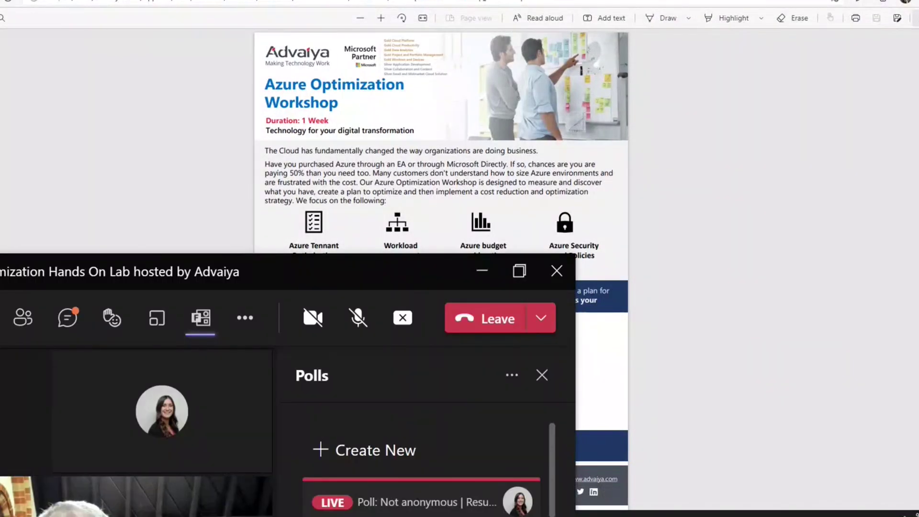
drag(335, 271, 0, 179)
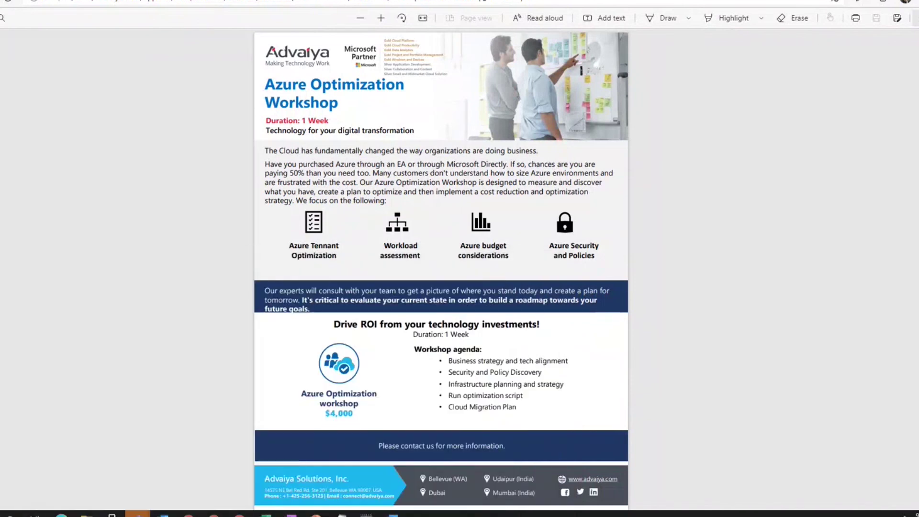